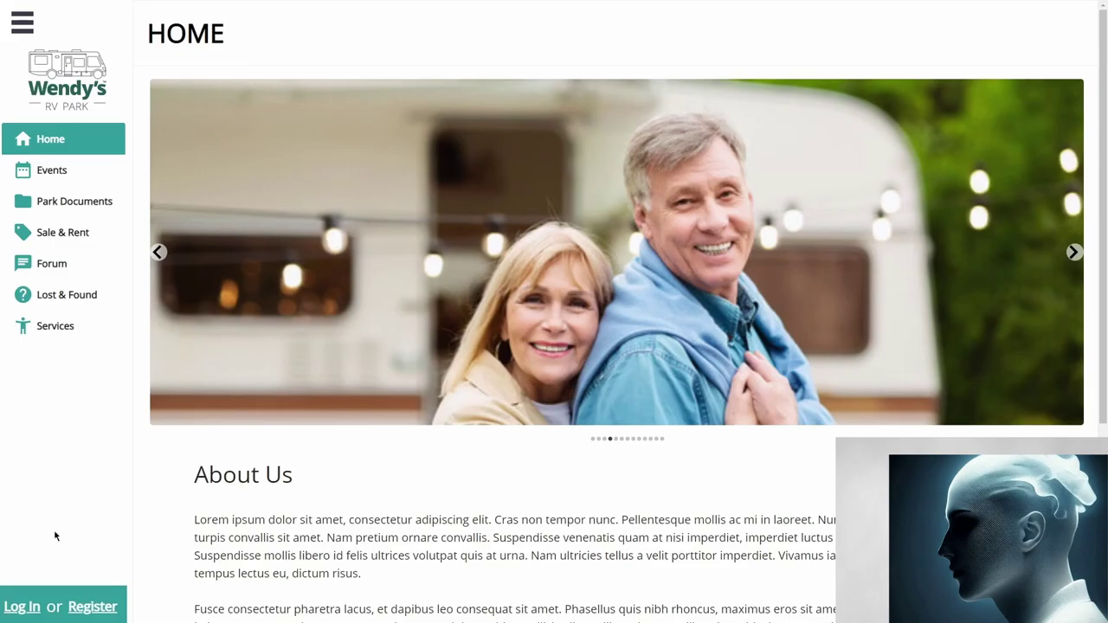
Step: Sign in as admin and open the Admin Users Details page
{"action": "left_click", "coordinate": [25, 613]}
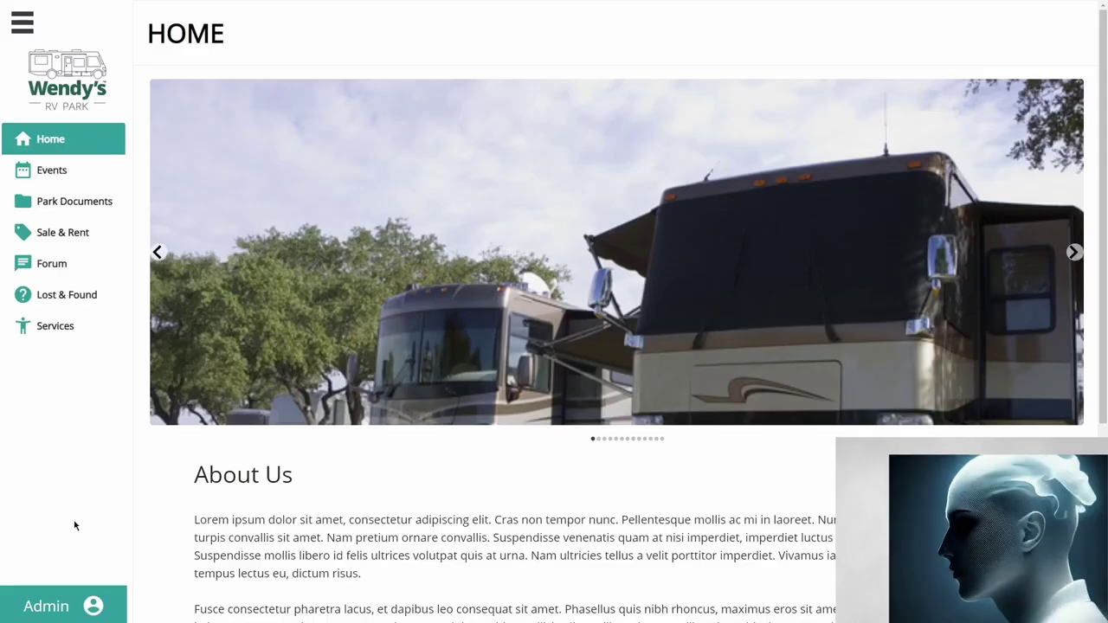
{"action": "left_click", "coordinate": [68, 604]}
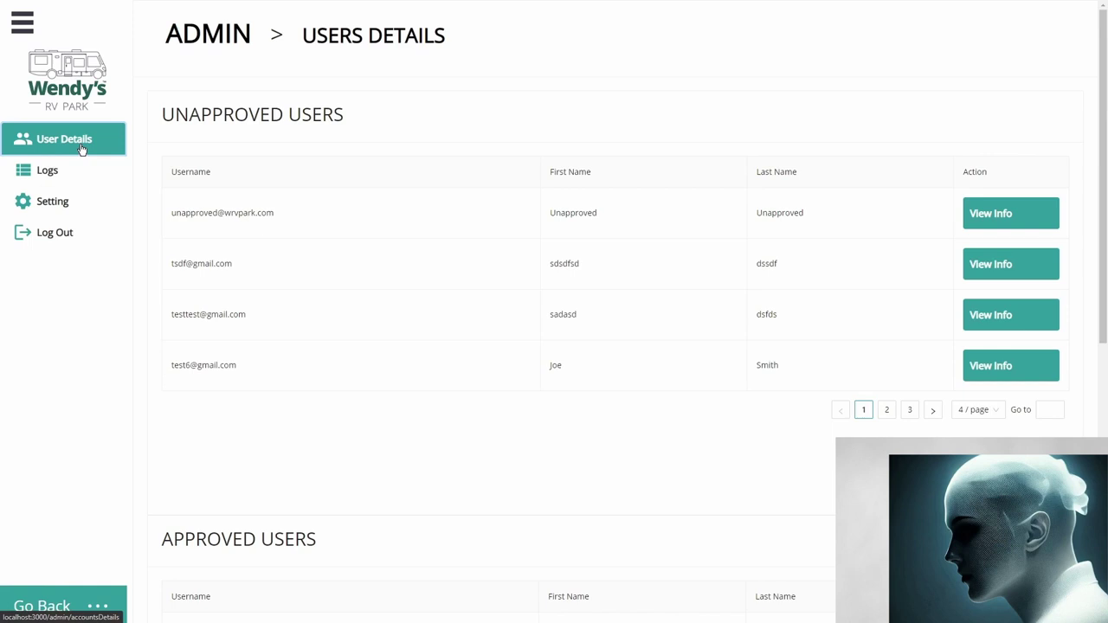
Step: Look over the user tables, view the third unapproved user's info, then open the Admin Logs
{"action": "left_click_drag", "start_coordinate": [173, 112], "coordinate": [331, 115]}
{"action": "left_click", "coordinate": [330, 116]}
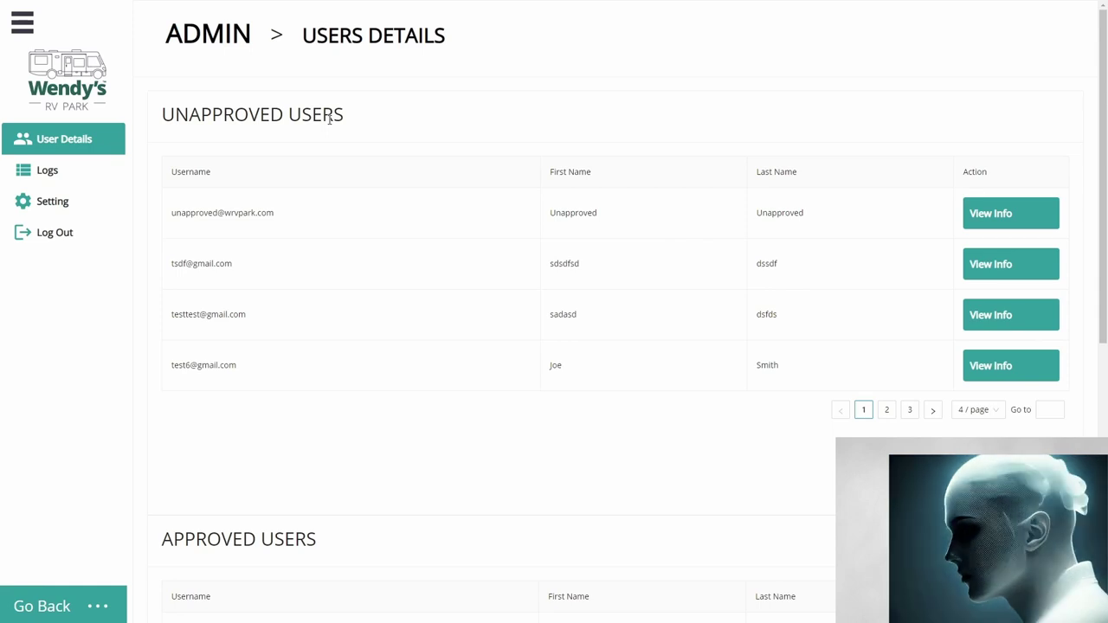
{"action": "scroll", "coordinate": [344, 215], "scroll_direction": "down", "scroll_amount": 3}
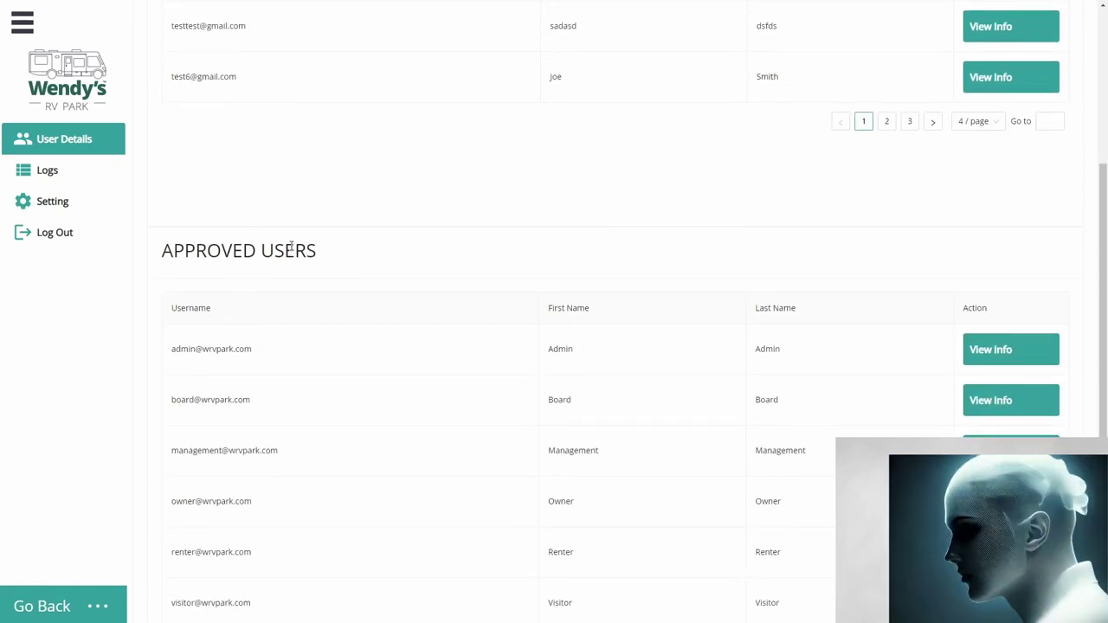
{"action": "scroll", "coordinate": [323, 306], "scroll_direction": "up", "scroll_amount": 3}
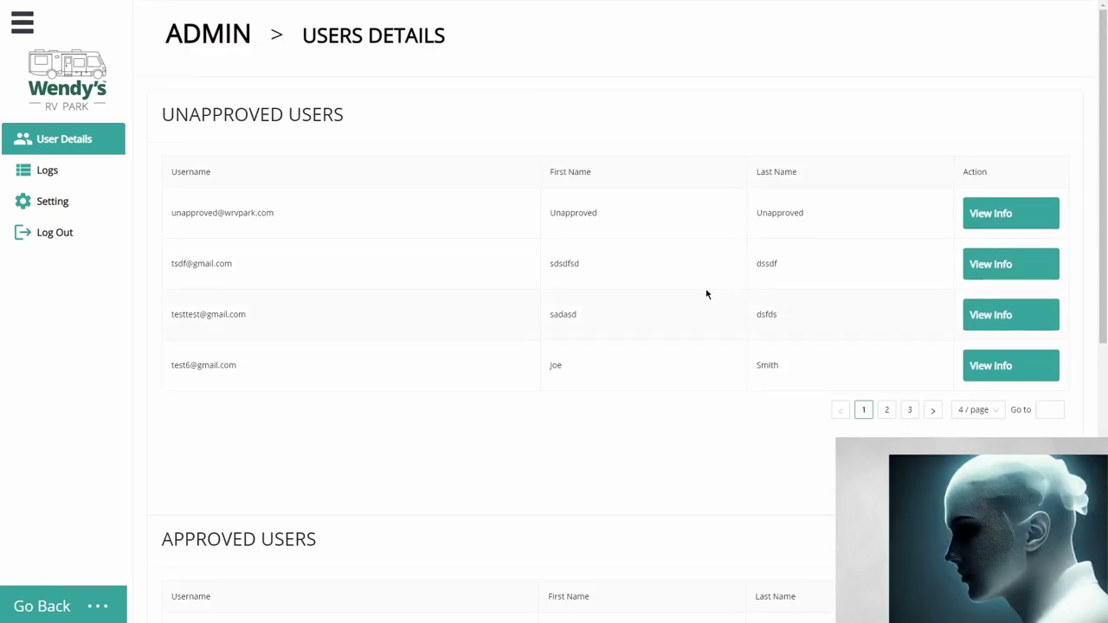
{"action": "left_click", "coordinate": [1006, 317]}
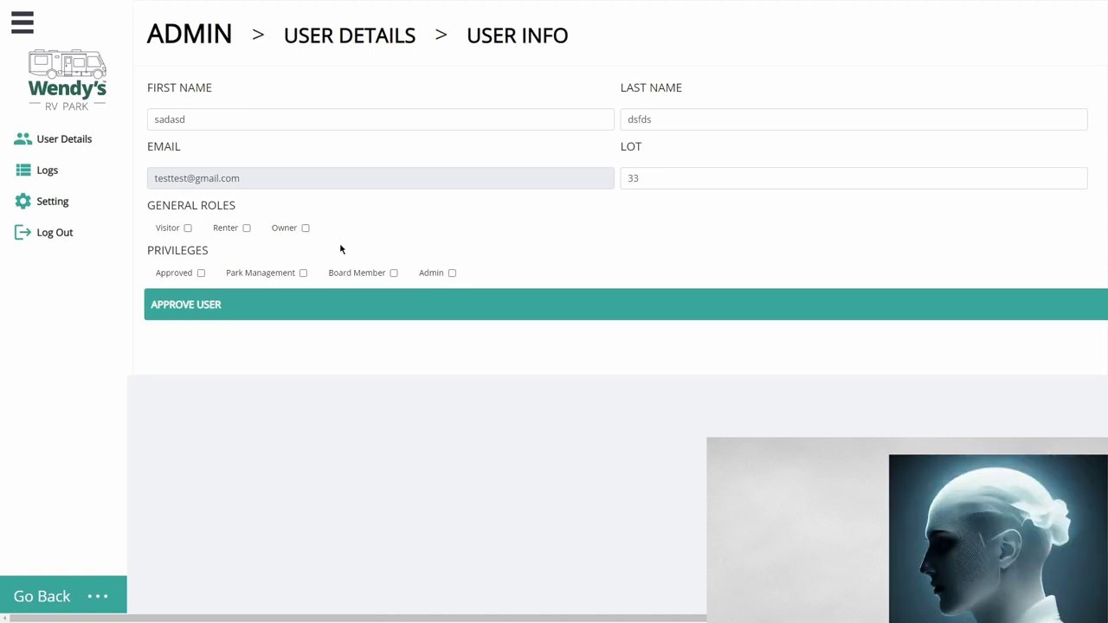
{"action": "left_click", "coordinate": [65, 171]}
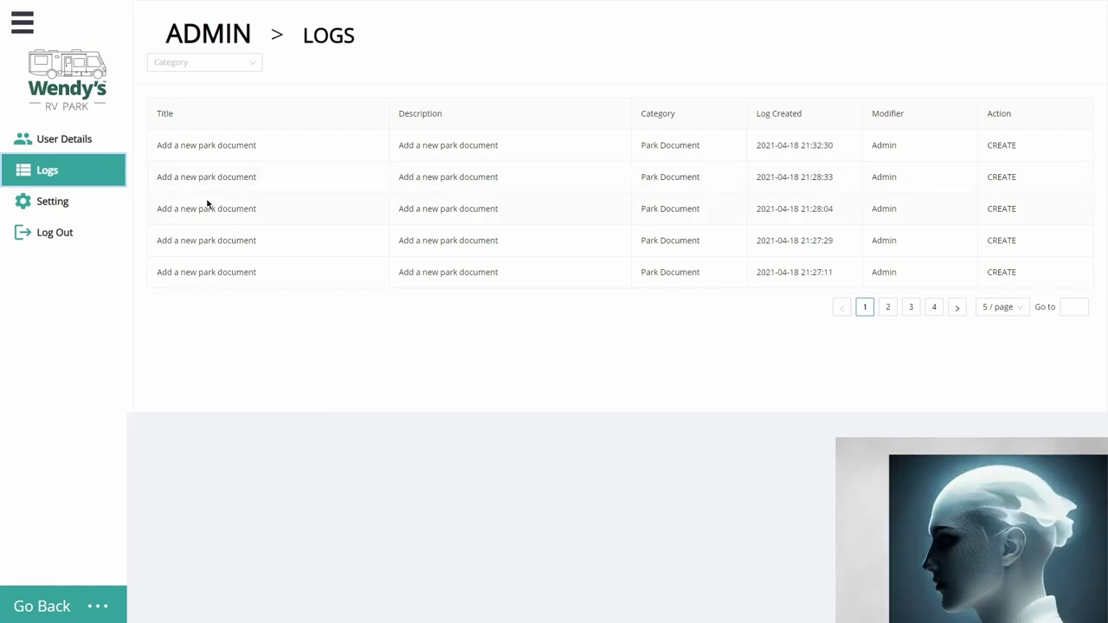
Step: Go back to the main site, switch the home slideshow photo, then open the Events calendar
{"action": "left_click", "coordinate": [73, 608]}
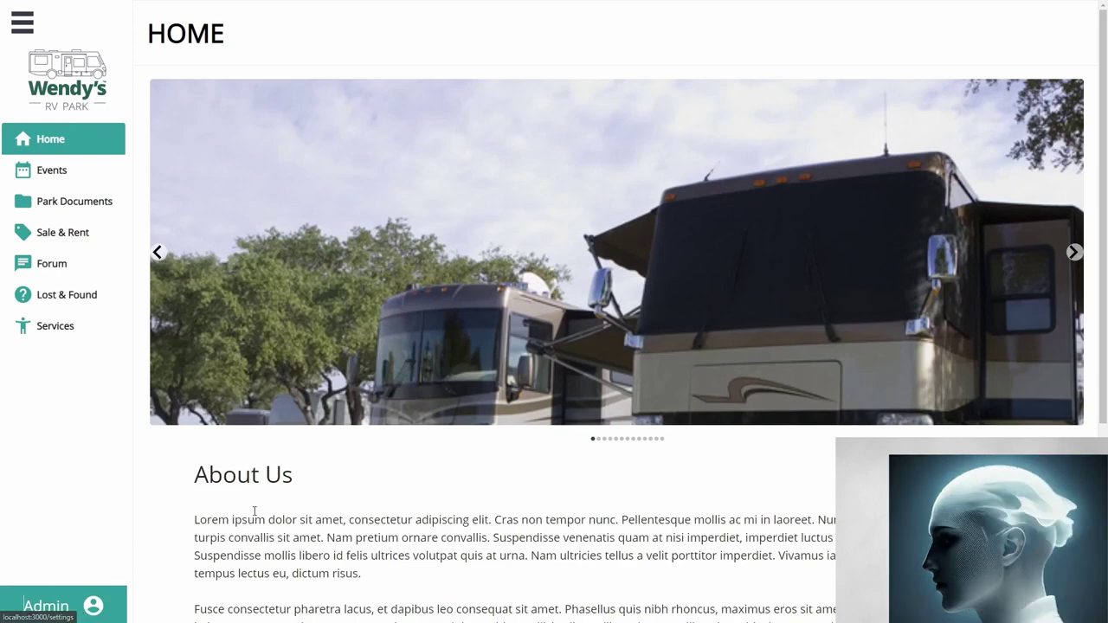
{"action": "scroll", "coordinate": [292, 499], "scroll_direction": "down", "scroll_amount": 1}
{"action": "scroll", "coordinate": [311, 401], "scroll_direction": "up", "scroll_amount": 1}
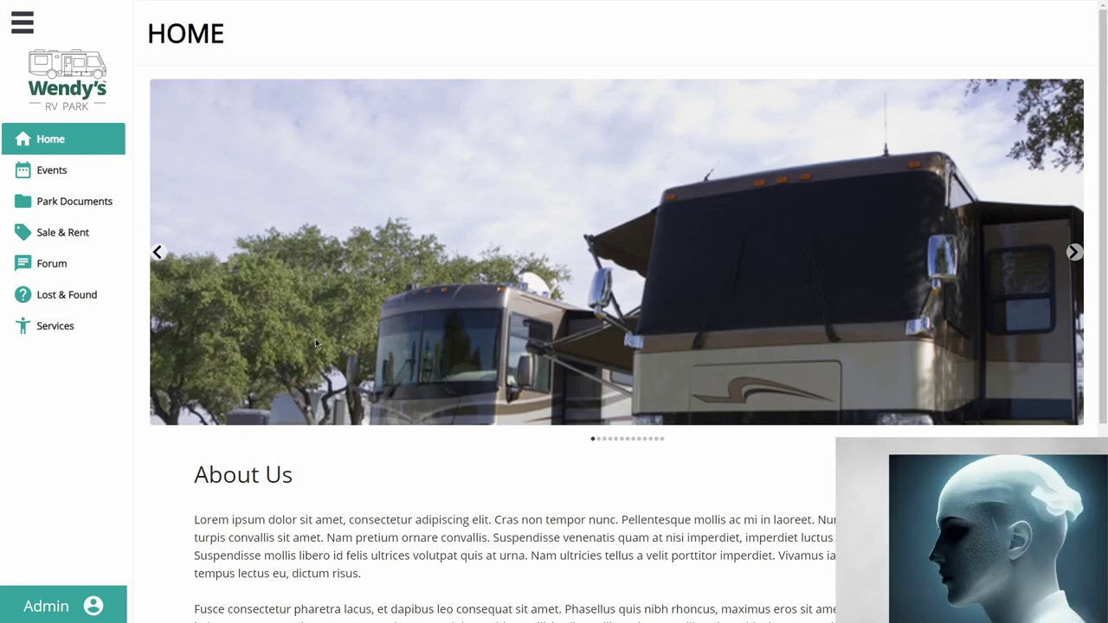
{"action": "left_click", "coordinate": [604, 439]}
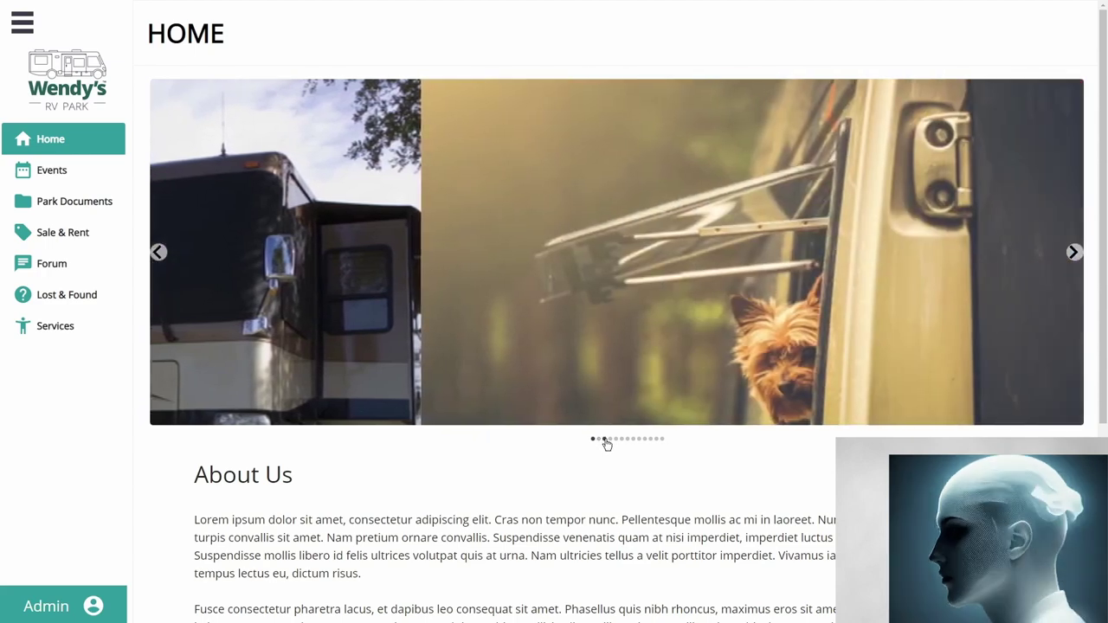
{"action": "scroll", "coordinate": [479, 382], "scroll_direction": "down", "scroll_amount": 3}
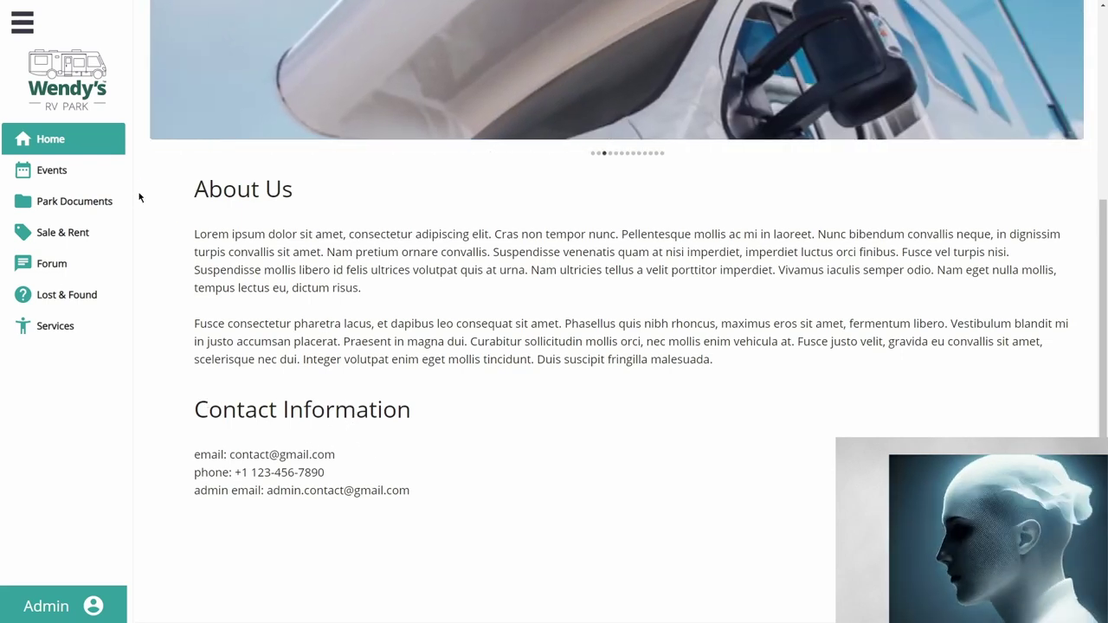
{"action": "left_click", "coordinate": [79, 176]}
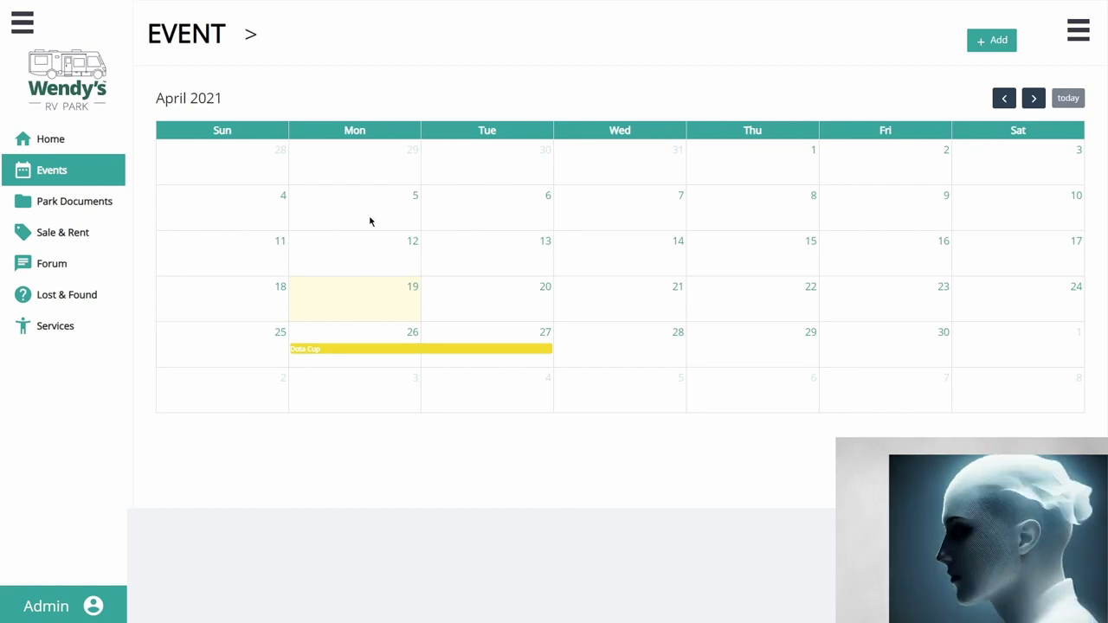
Step: Advance to May 2021, view the Swimming Race details, then show the event search and list panel
{"action": "left_click", "coordinate": [1034, 99]}
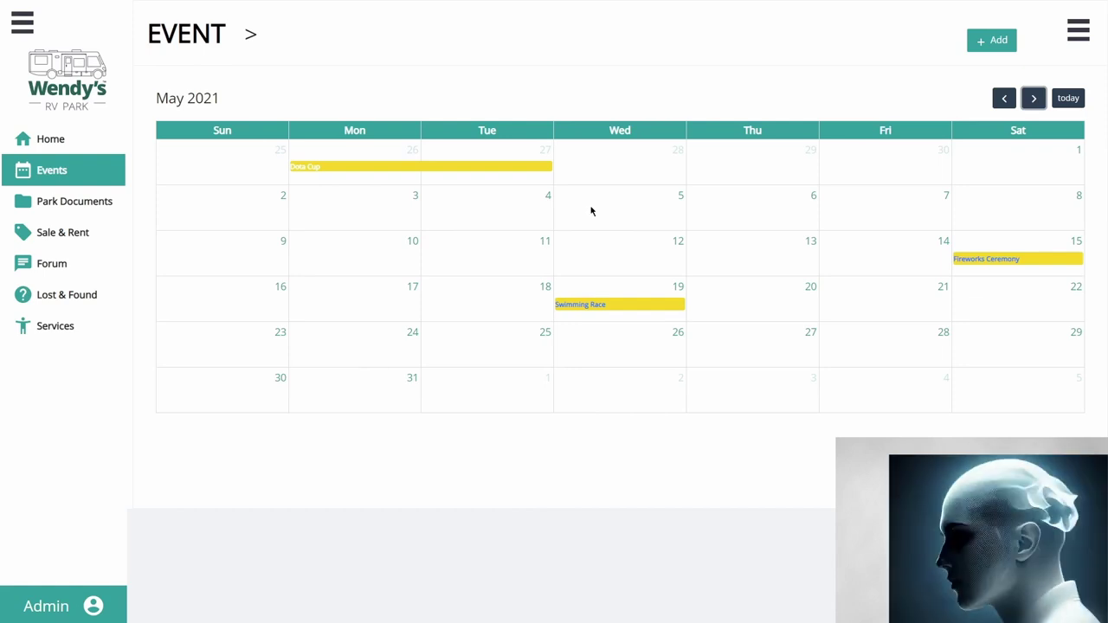
{"action": "left_click", "coordinate": [586, 306]}
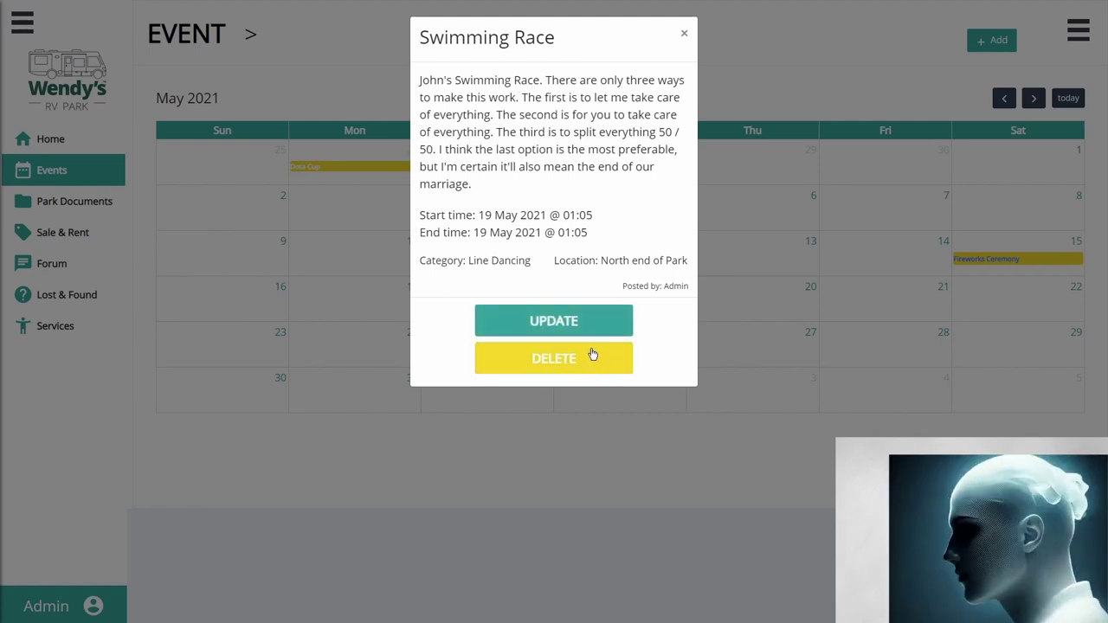
{"action": "left_click", "coordinate": [782, 213]}
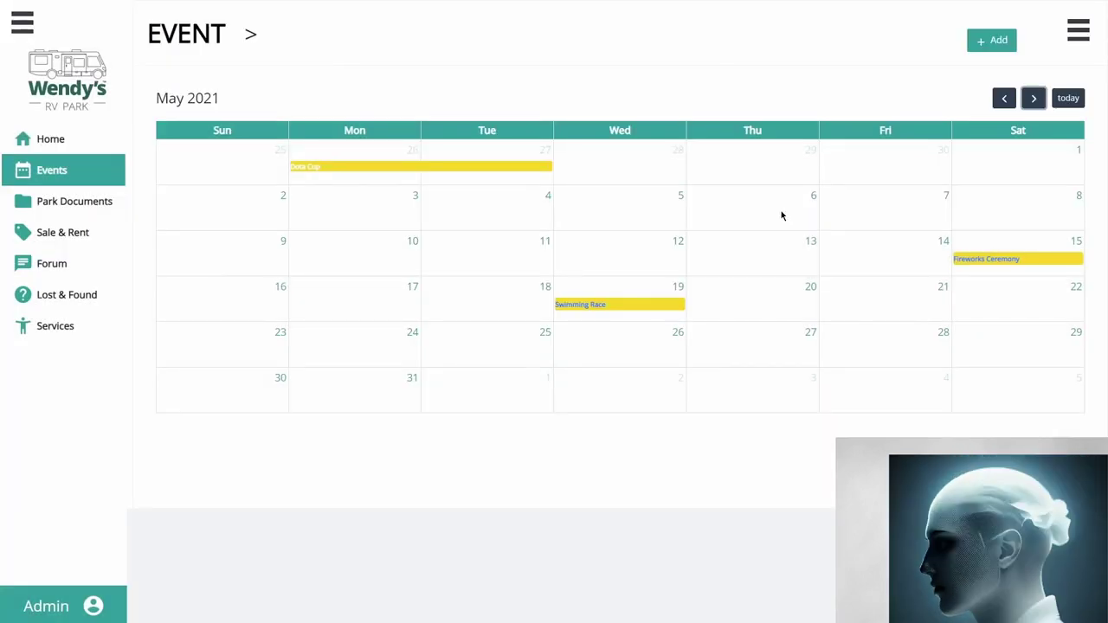
{"action": "left_click", "coordinate": [1080, 36]}
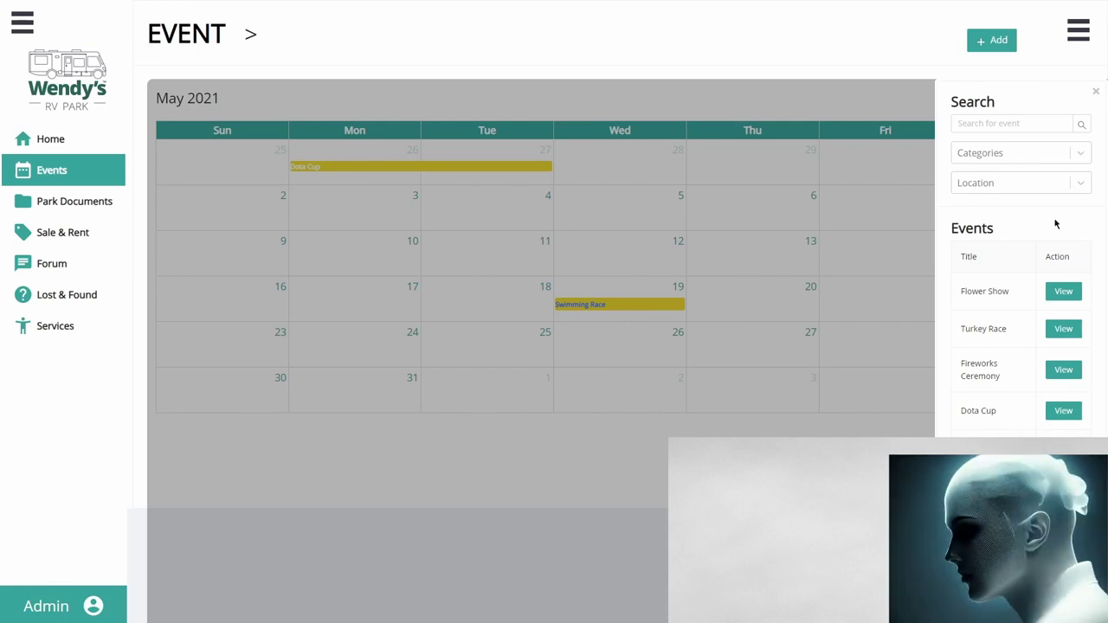
Step: View the Flower Show details, close the panels, and start adding a new event
{"action": "left_click", "coordinate": [1067, 296]}
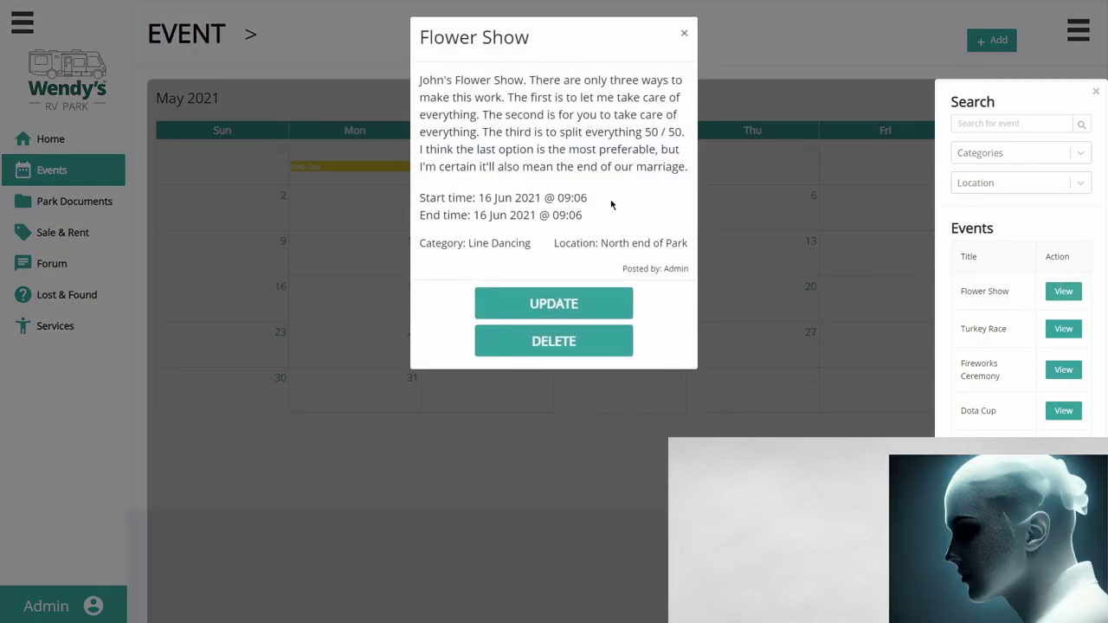
{"action": "left_click", "coordinate": [684, 36]}
{"action": "left_click", "coordinate": [791, 173]}
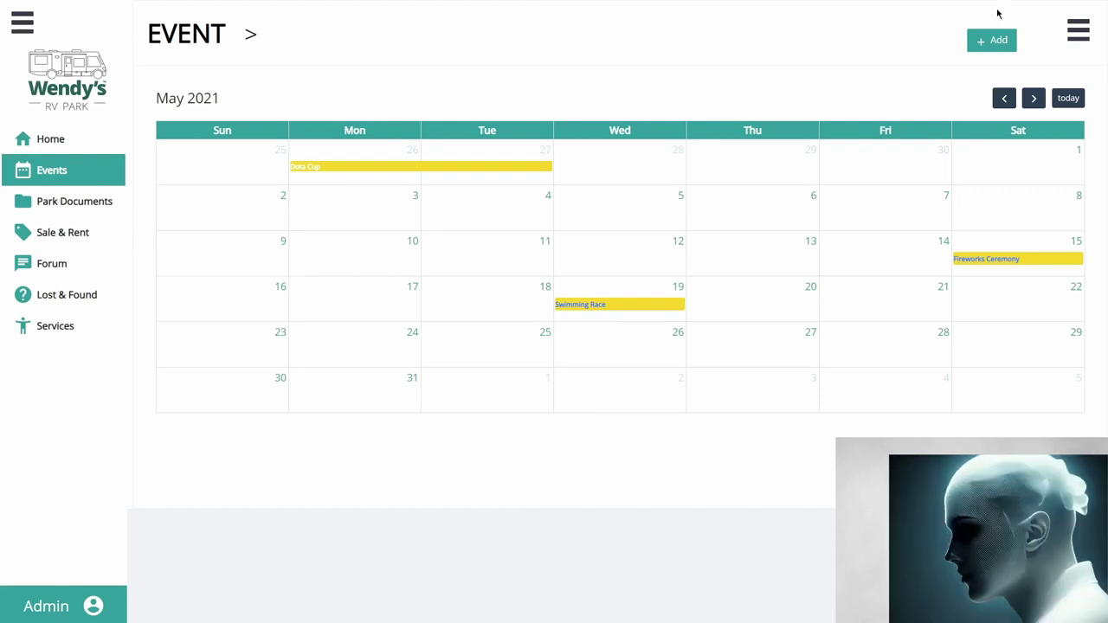
{"action": "left_click", "coordinate": [991, 40]}
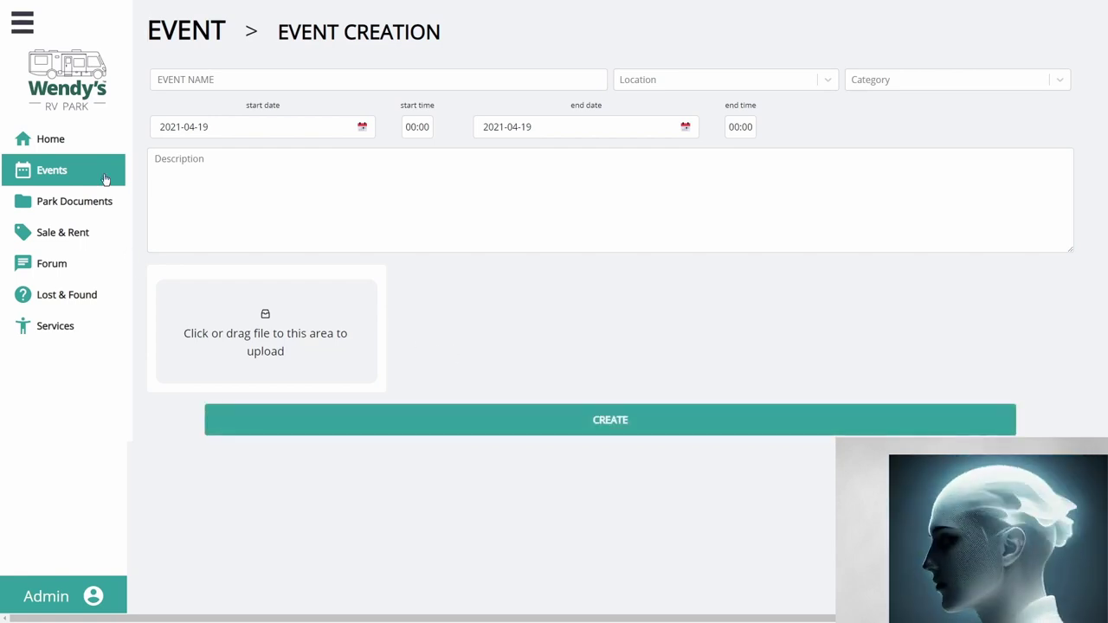
Step: Leave the Event Creation form and go to the Home page
{"action": "left_click", "coordinate": [50, 139]}
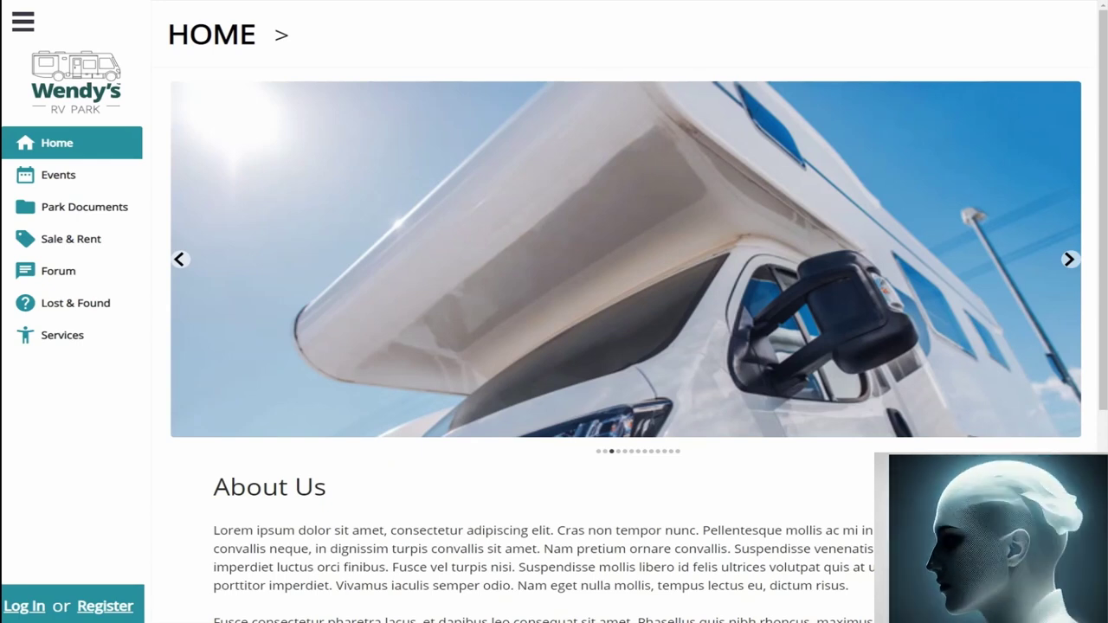
Step: From the login form, switch to the Registration Form and focus the First Name field
{"action": "left_click", "coordinate": [21, 605]}
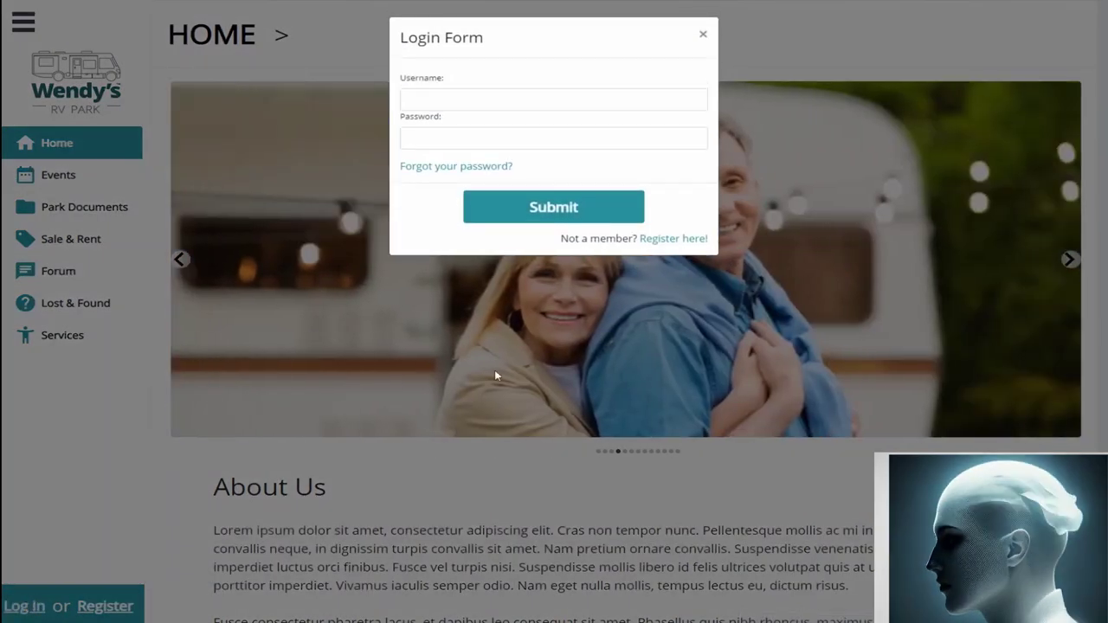
{"action": "left_click", "coordinate": [651, 239]}
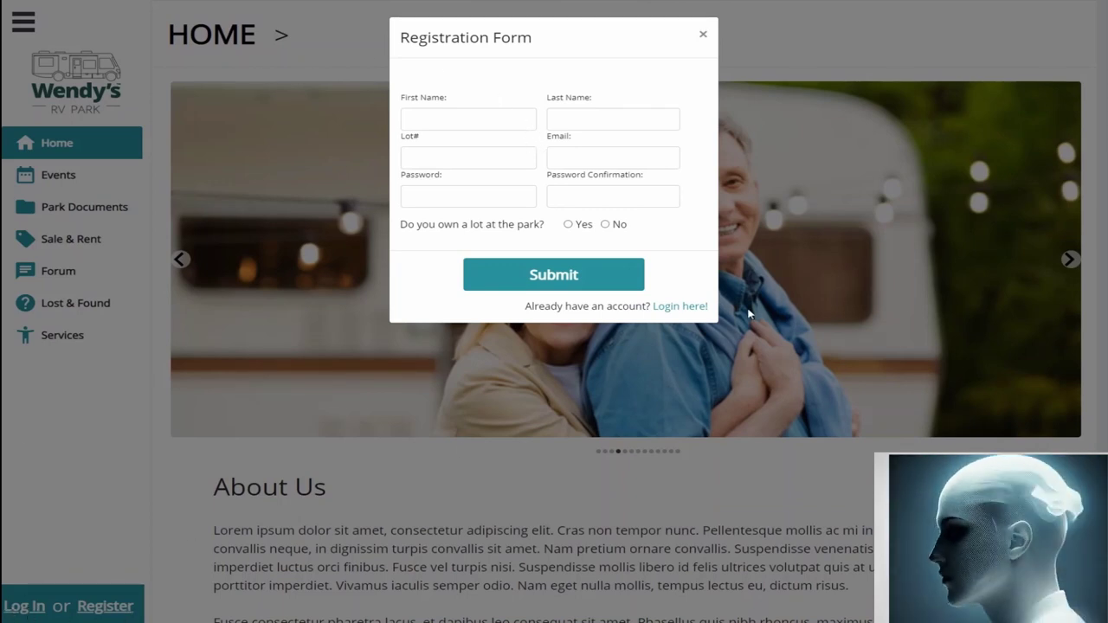
{"action": "left_click", "coordinate": [688, 307]}
{"action": "left_click", "coordinate": [678, 240]}
{"action": "left_click", "coordinate": [438, 119]}
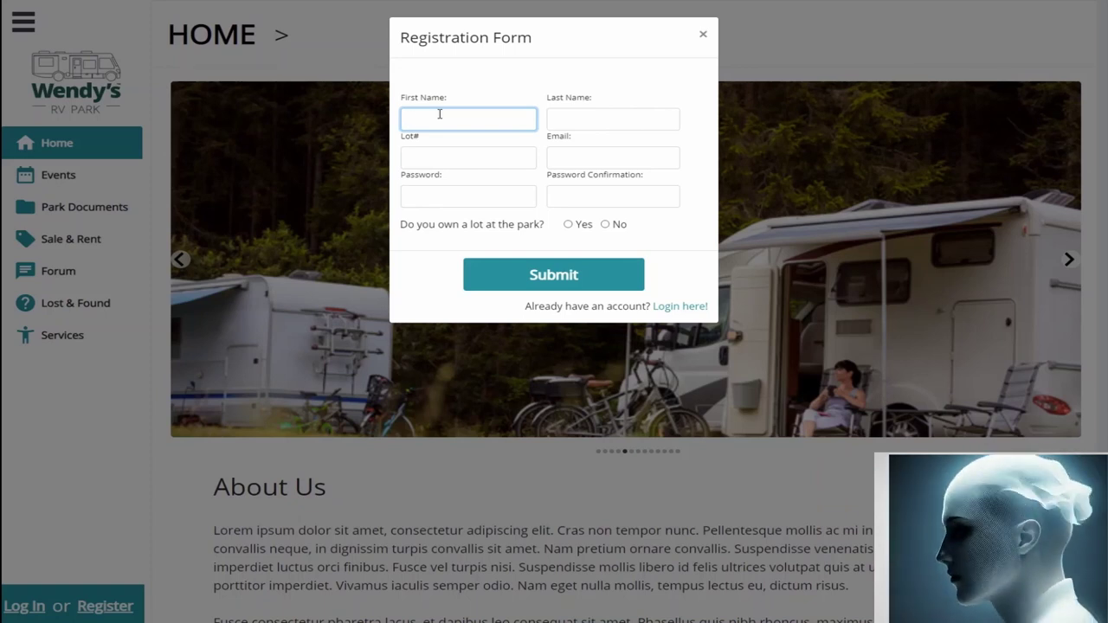
Step: Fill in the last name and e-mail address on the registration form
{"action": "key", "text": "Tab"}
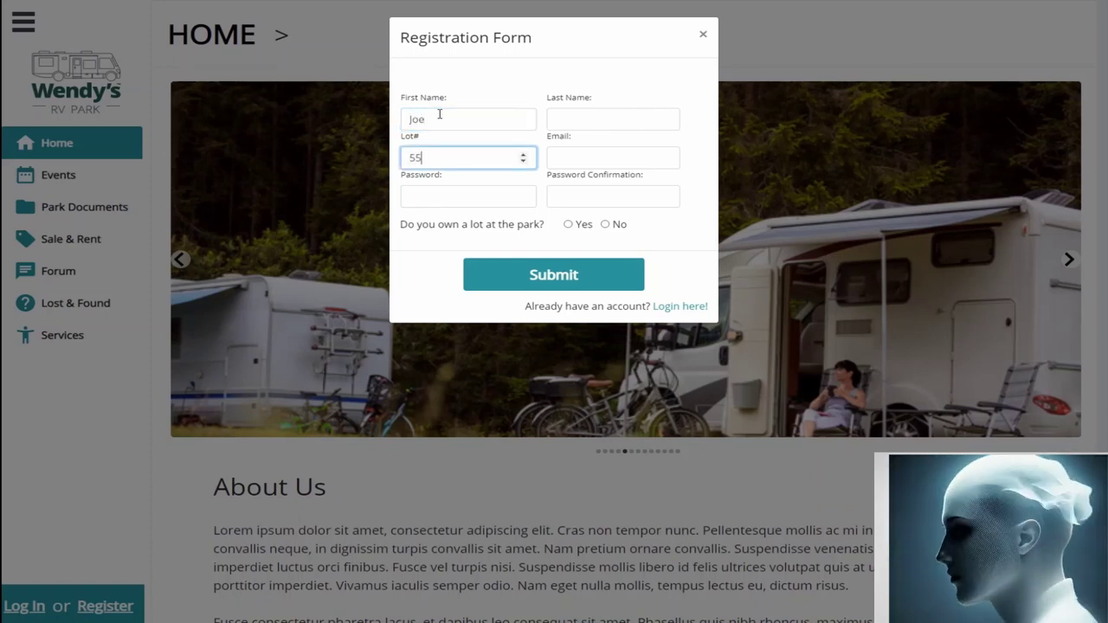
{"action": "key", "text": "Tab"}
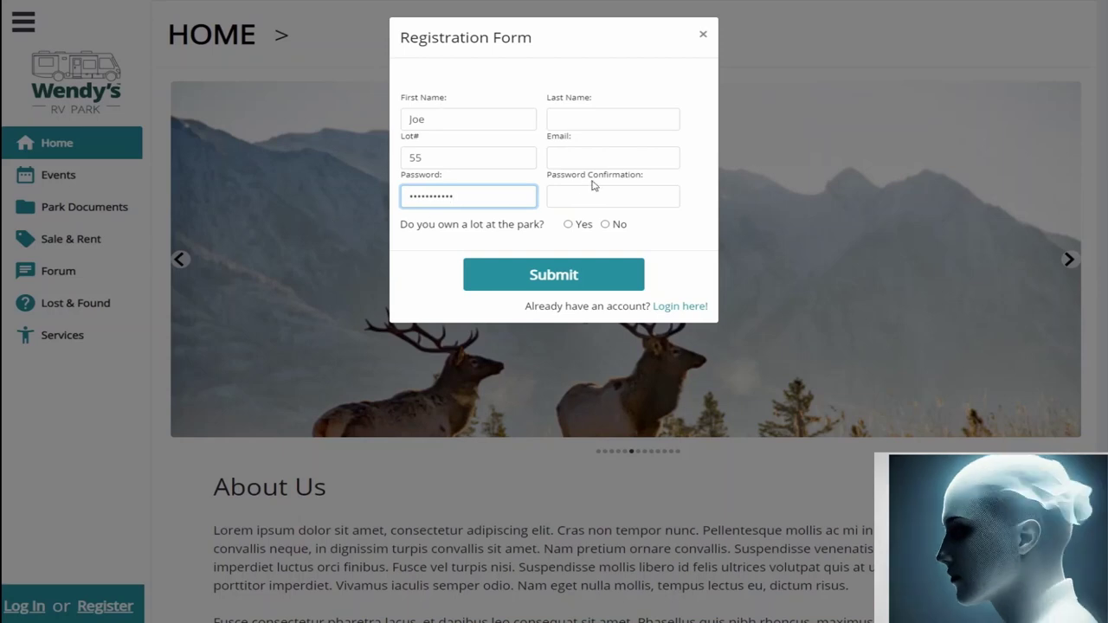
{"action": "left_click", "coordinate": [579, 110]}
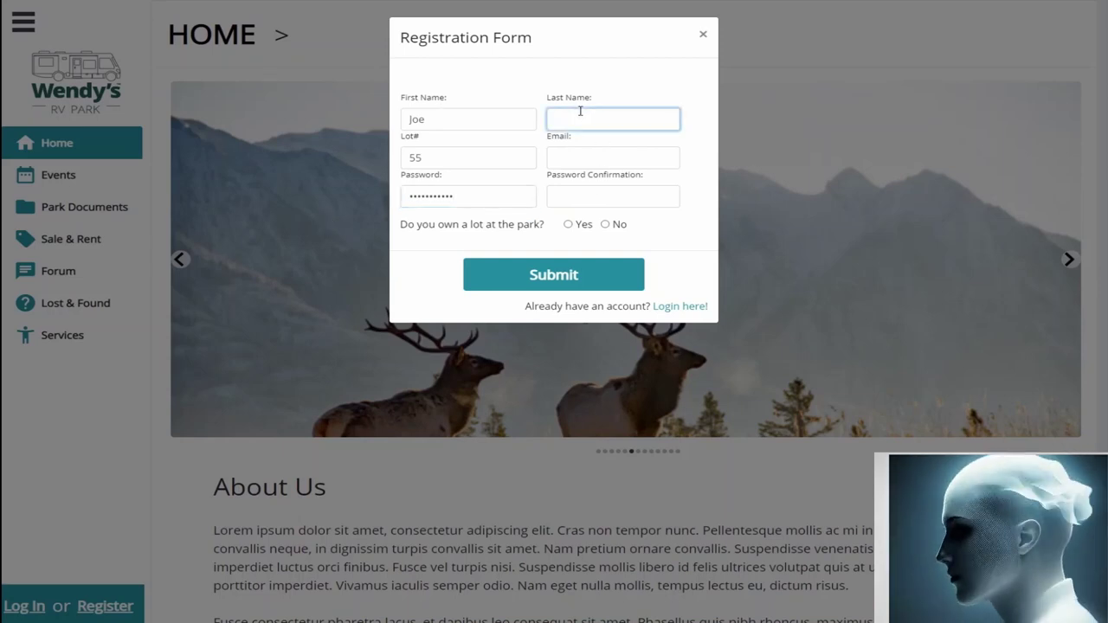
{"action": "type", "text": "Smith"}
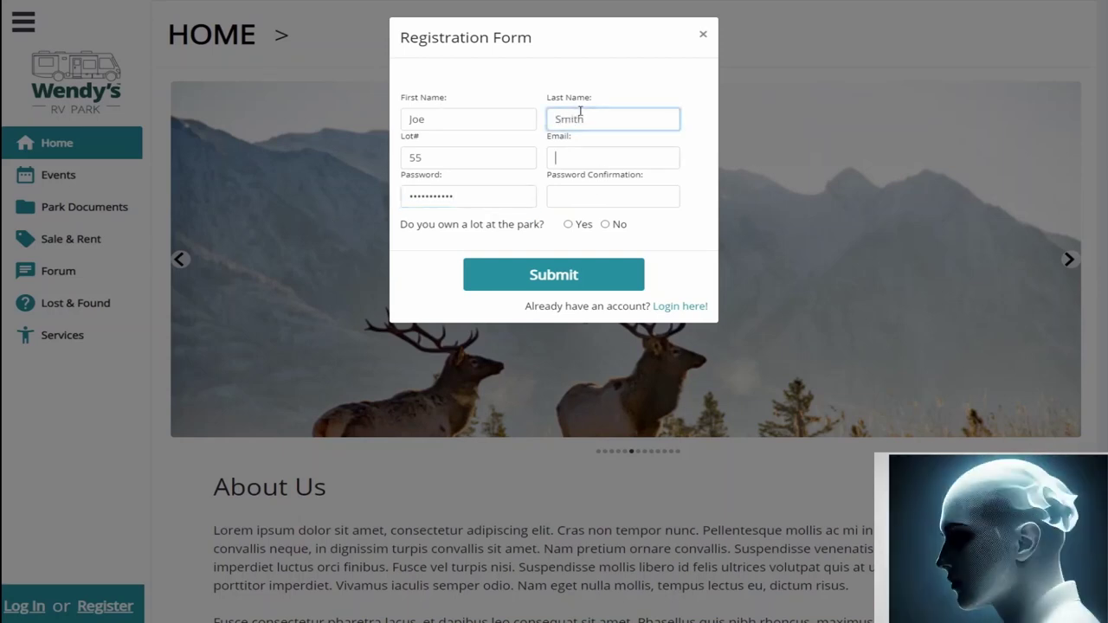
{"action": "key", "text": "Tab"}
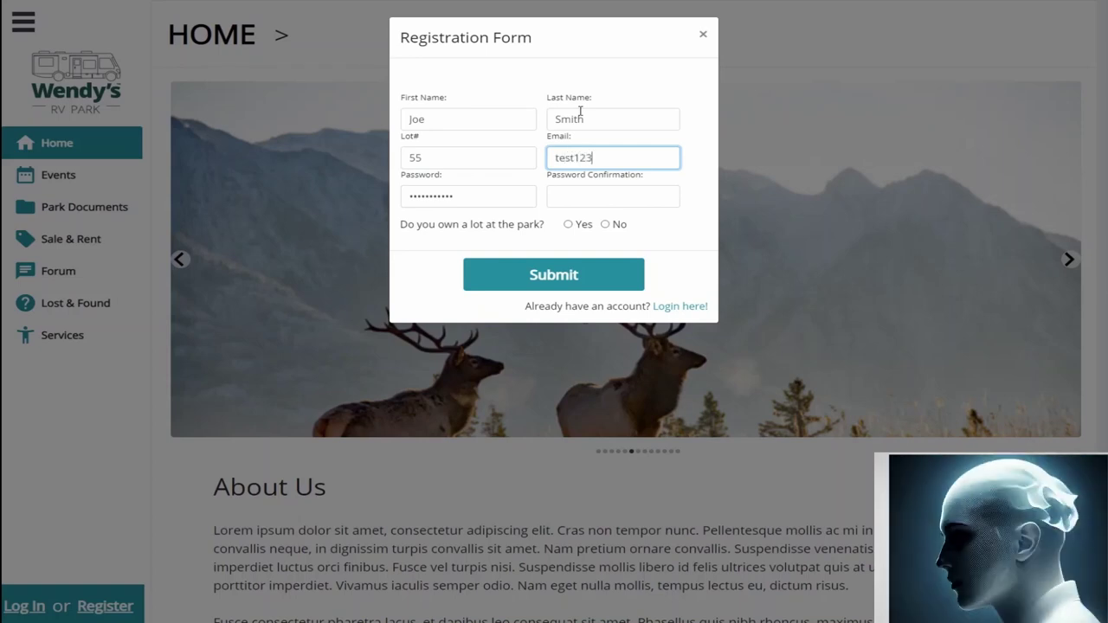
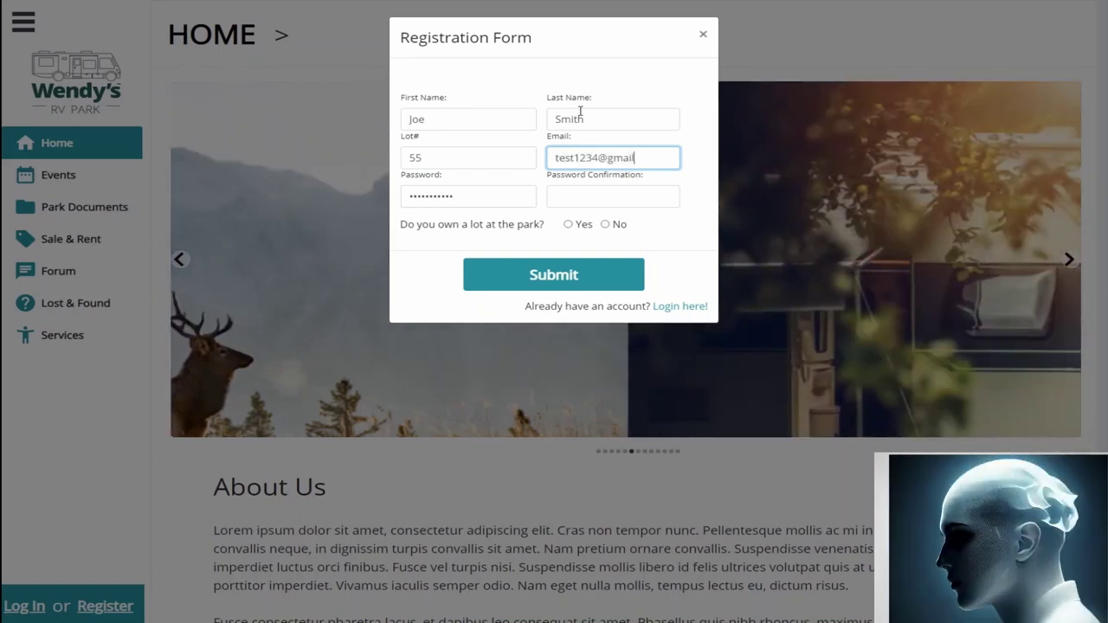
{"action": "key", "text": "Tab"}
{"action": "type", "text": "p"}
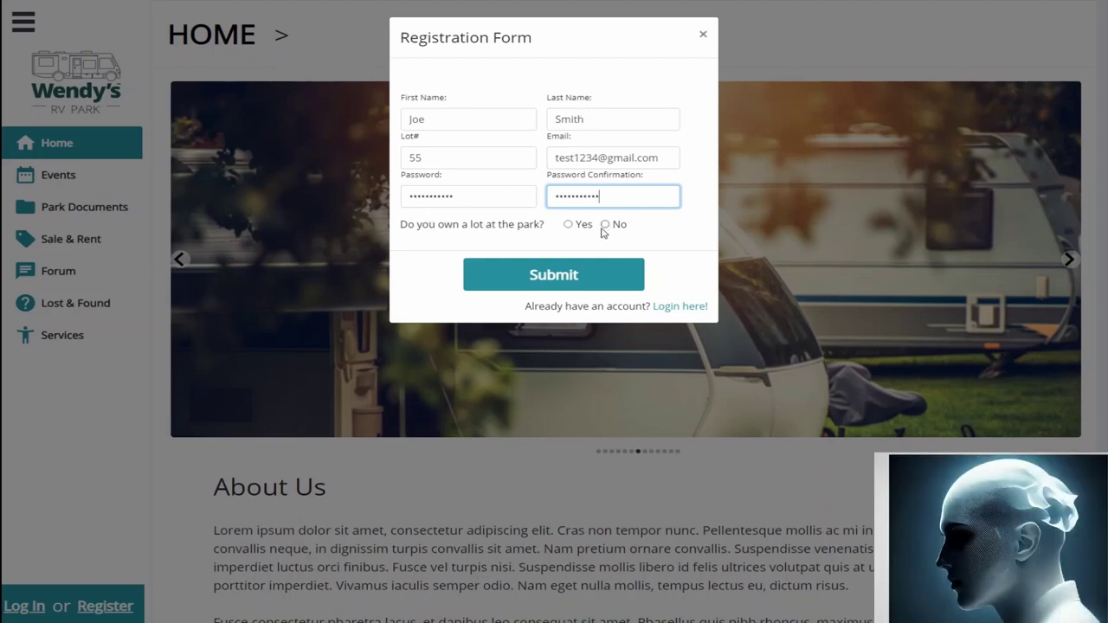
Step: Clear both password fields, enter a six-digit numeric password, and submit to test it
{"action": "double_click", "coordinate": [428, 196]}
{"action": "key", "text": "BackSpace"}
{"action": "key", "text": "Tab"}
{"action": "key", "text": "BackSpace"}
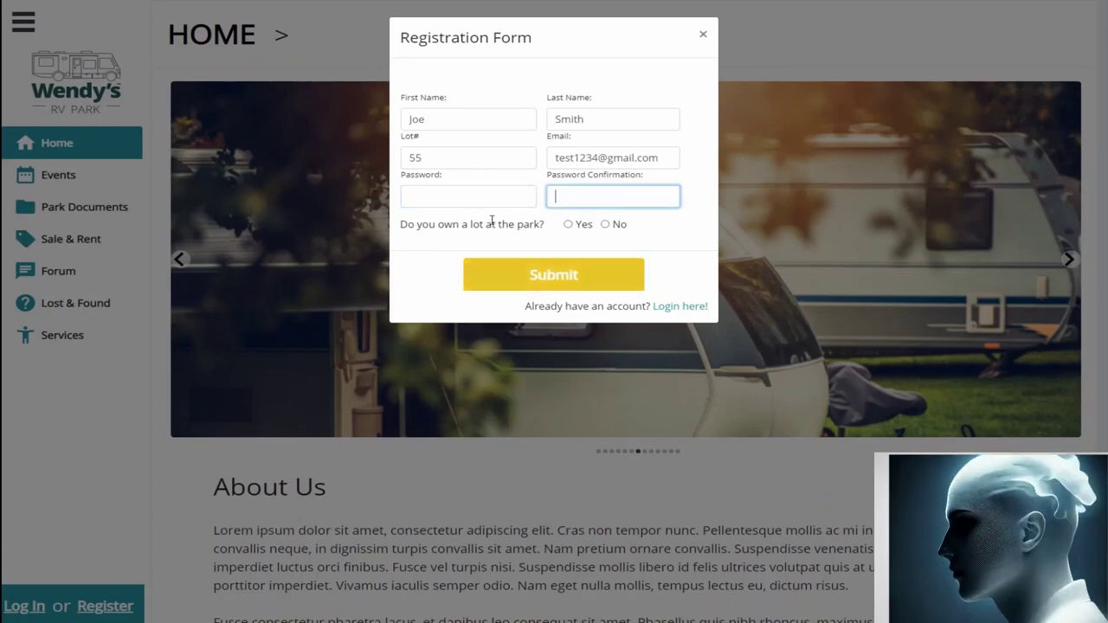
{"action": "left_click", "coordinate": [450, 192]}
{"action": "type", "text": "123456"}
{"action": "key", "text": "Return"}
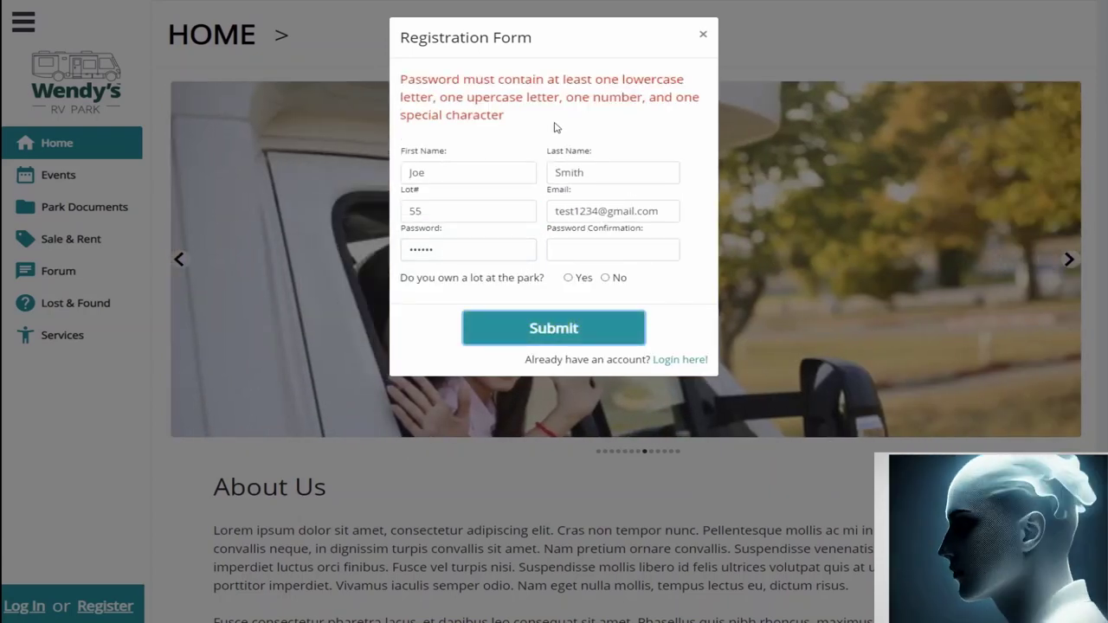
Step: Replace the rejected password with one meeting the rules, answer No to owning a lot, and submit
{"action": "double_click", "coordinate": [478, 251]}
{"action": "type", "text": "Test"}
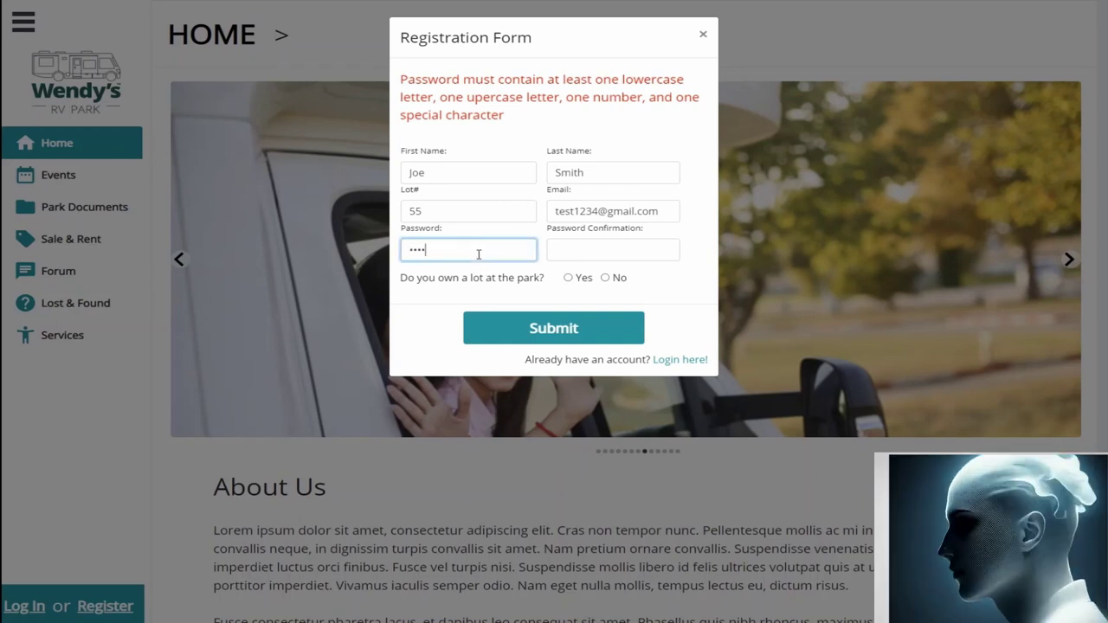
{"action": "type", "text": "!"}
{"action": "key", "text": "Tab"}
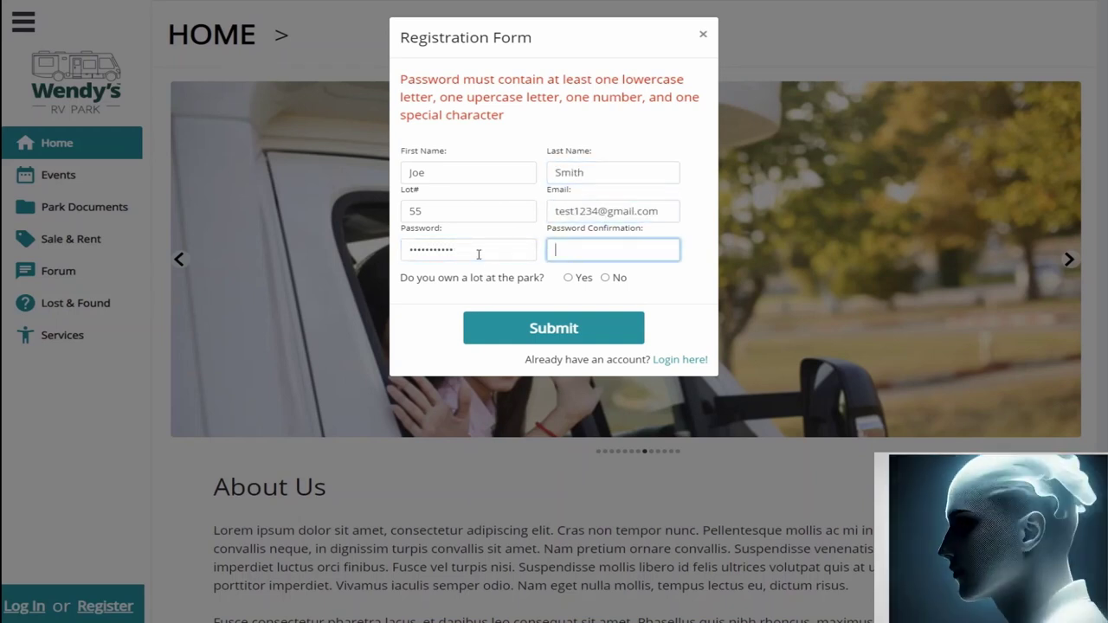
{"action": "left_click", "coordinate": [605, 278]}
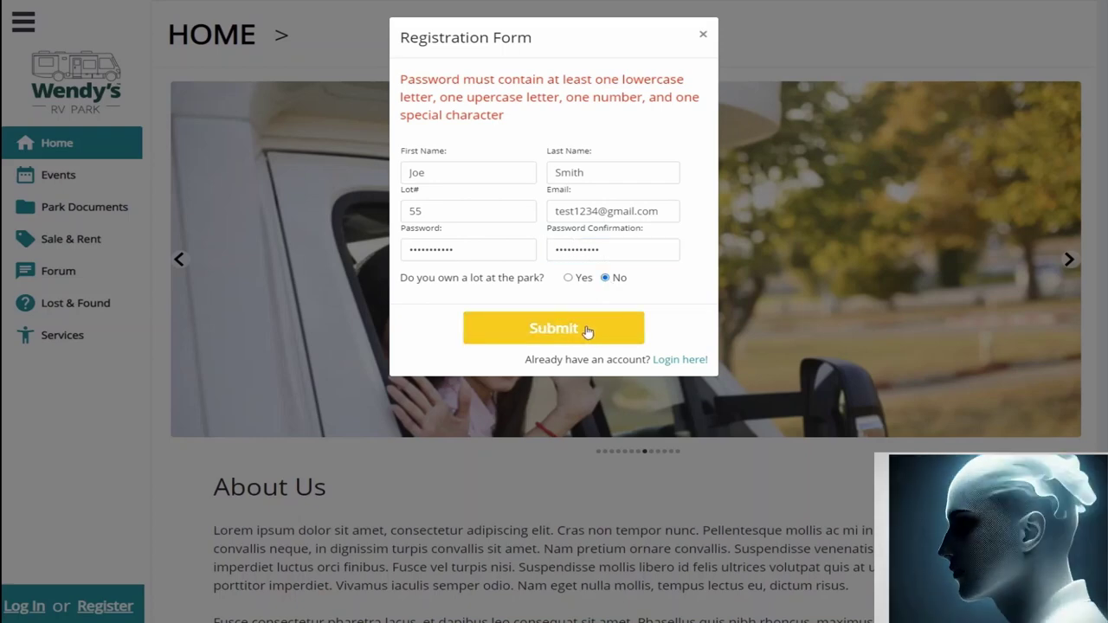
{"action": "left_click", "coordinate": [587, 331]}
Step: Set Park Documents and Services notifications to Yes, Events and Sale or Rent to No, then submit
{"action": "left_click", "coordinate": [568, 90]}
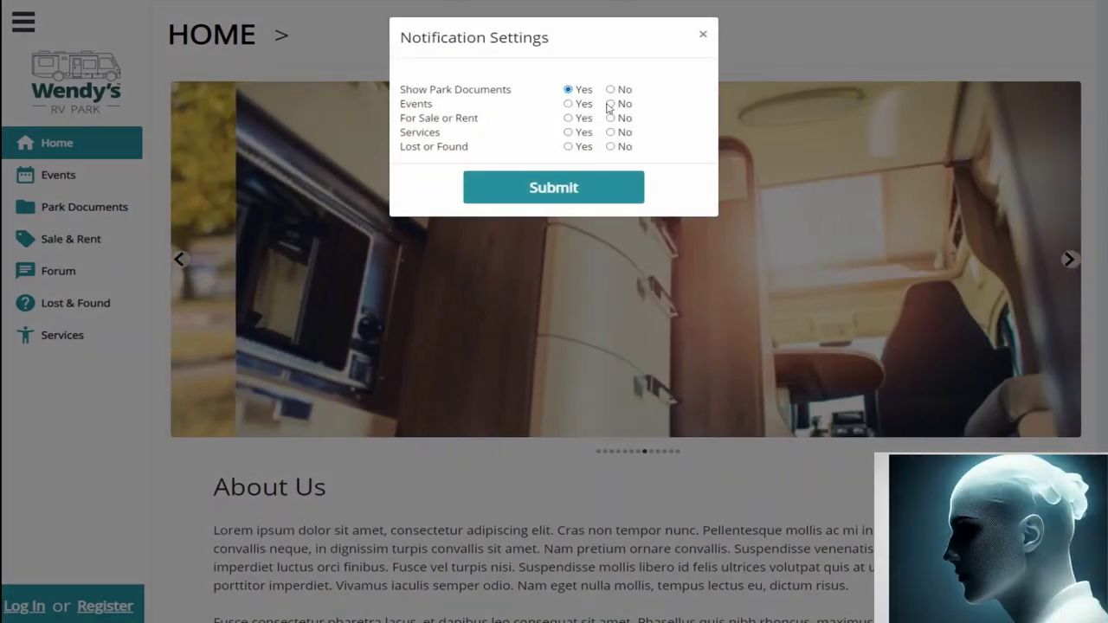
{"action": "left_click", "coordinate": [610, 104]}
{"action": "left_click", "coordinate": [610, 118]}
{"action": "left_click", "coordinate": [568, 132]}
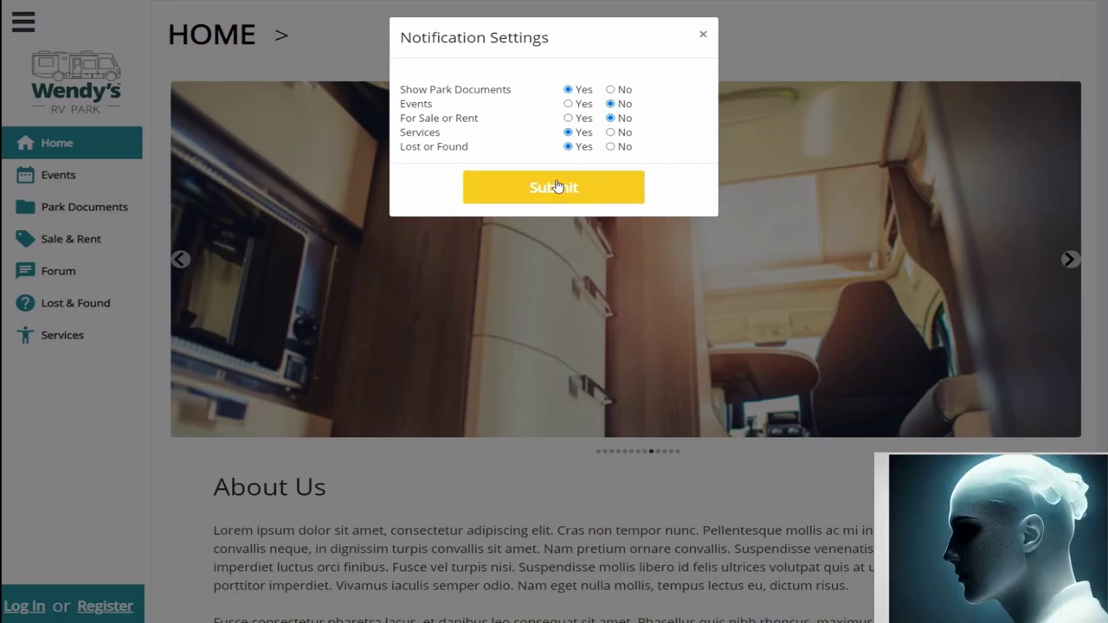
{"action": "left_click", "coordinate": [558, 186]}
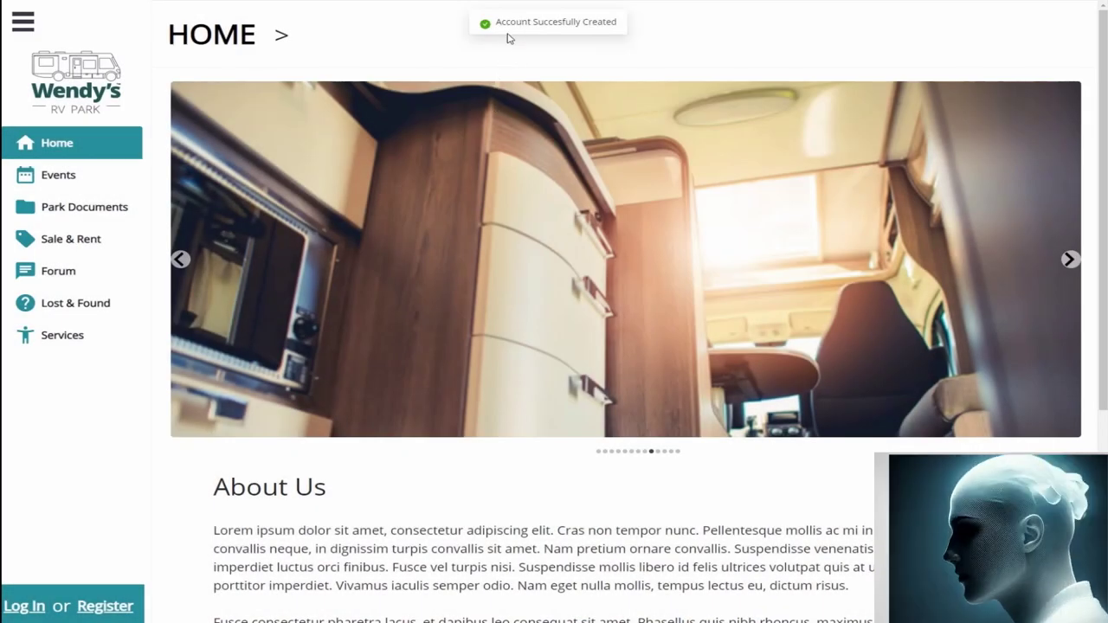
Step: Log in with the new account's e-mail and password, then open the Park Documents list
{"action": "left_click", "coordinate": [24, 606]}
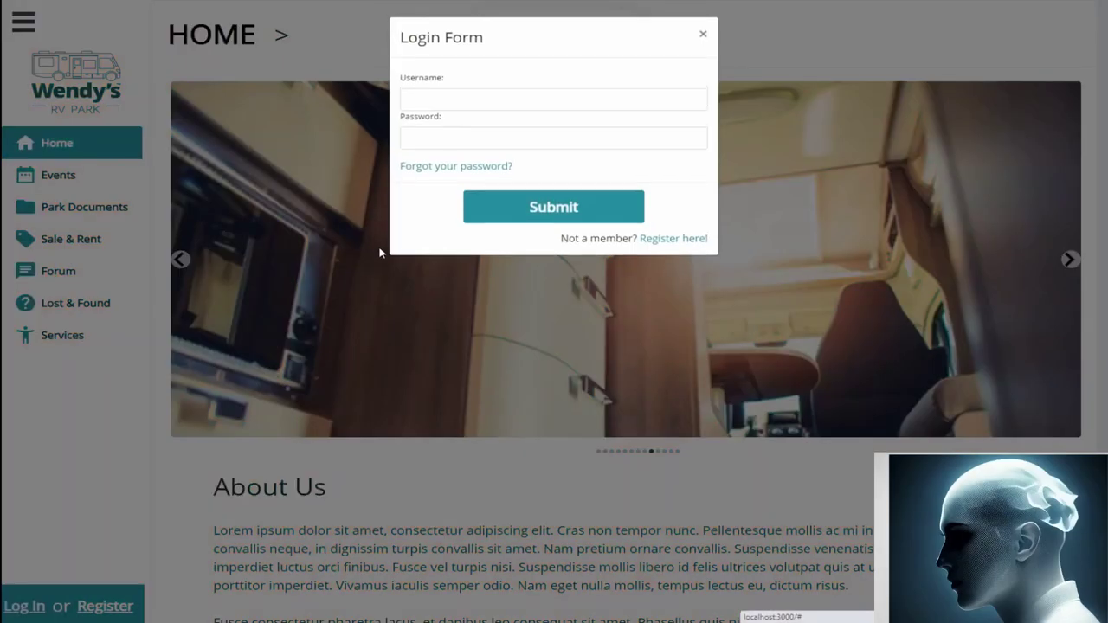
{"action": "left_click", "coordinate": [465, 104]}
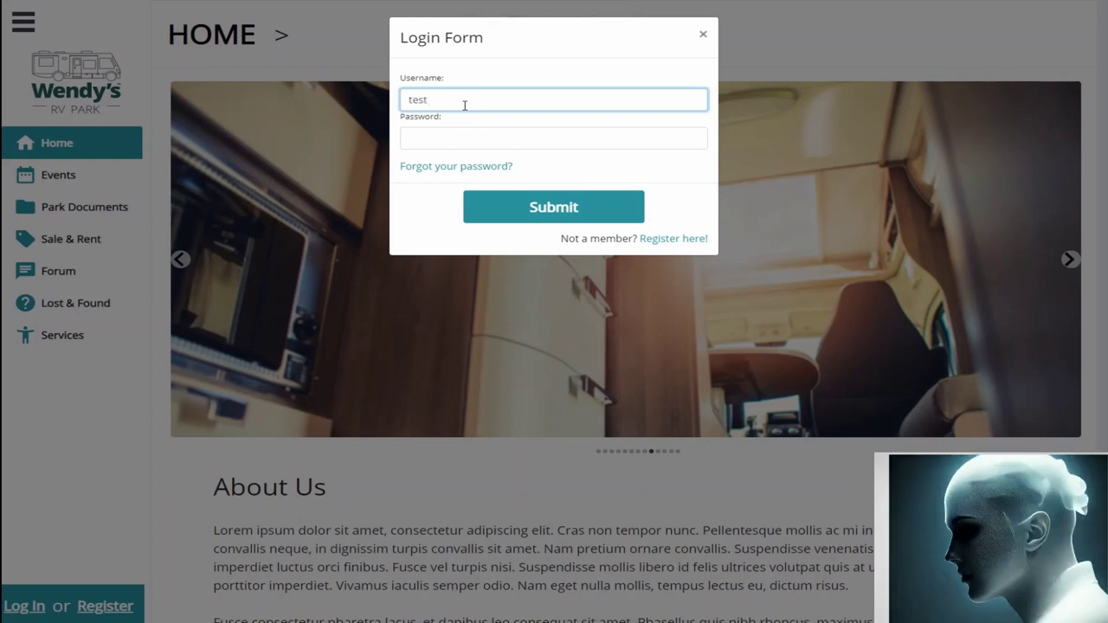
{"action": "key", "text": "Tab"}
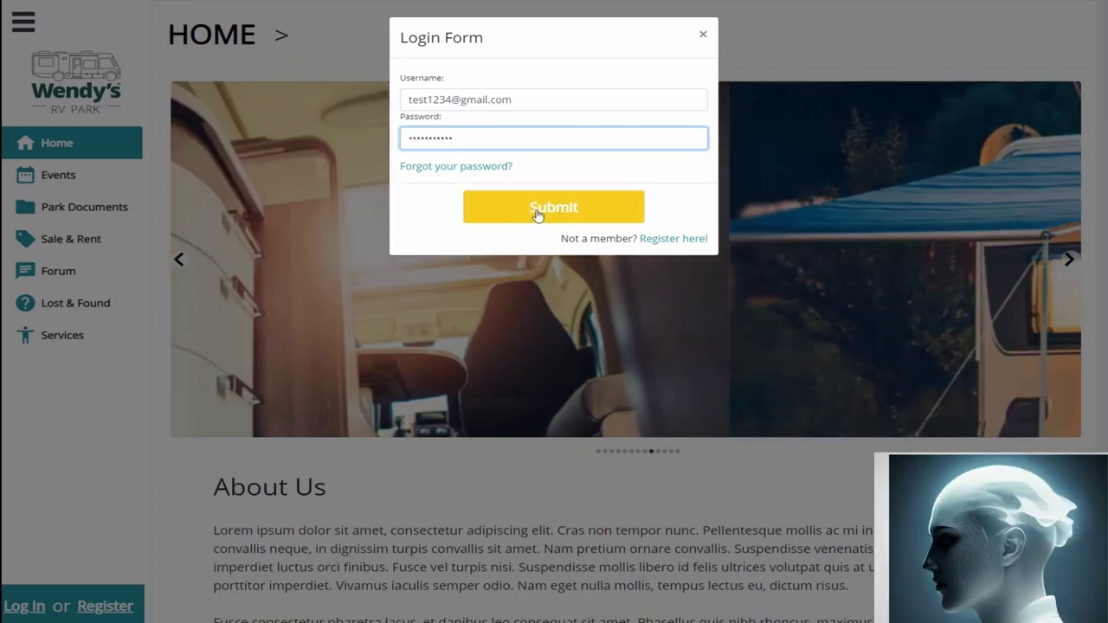
{"action": "left_click", "coordinate": [539, 214]}
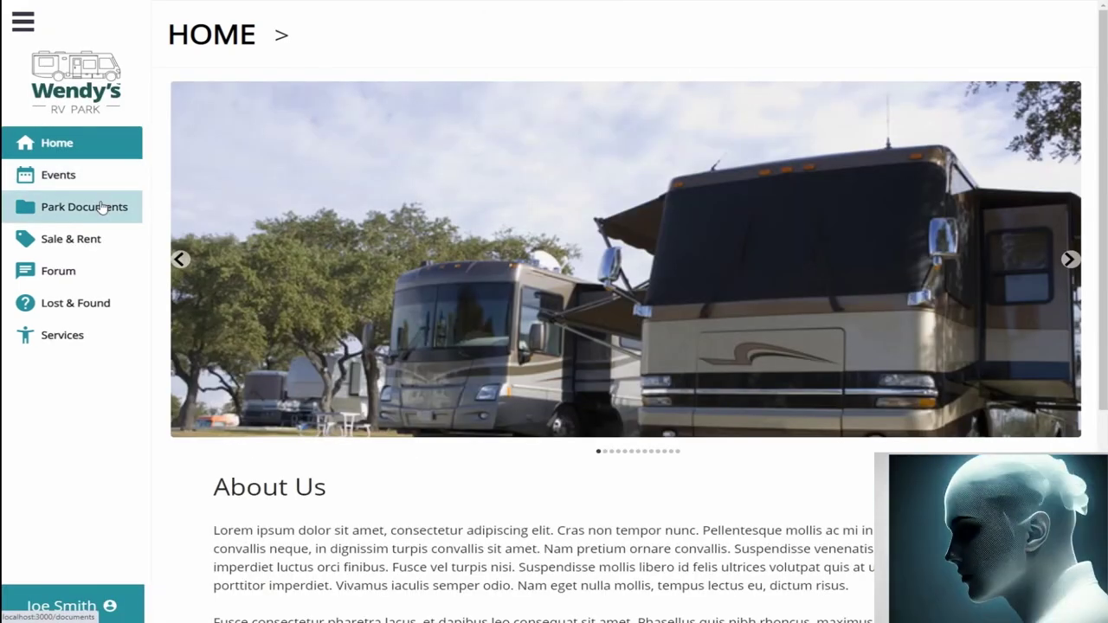
{"action": "left_click", "coordinate": [101, 207]}
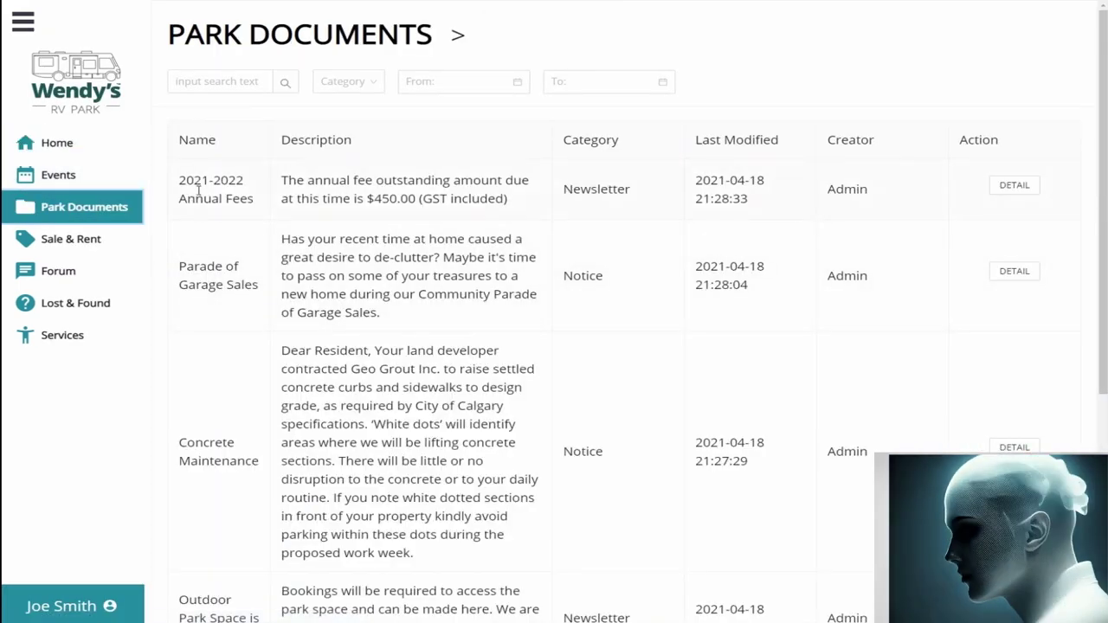
Step: Review the 2021-2022 Annual Fees document's details, return to the list, and open the account menu
{"action": "scroll", "coordinate": [286, 186], "scroll_direction": "down", "scroll_amount": 3}
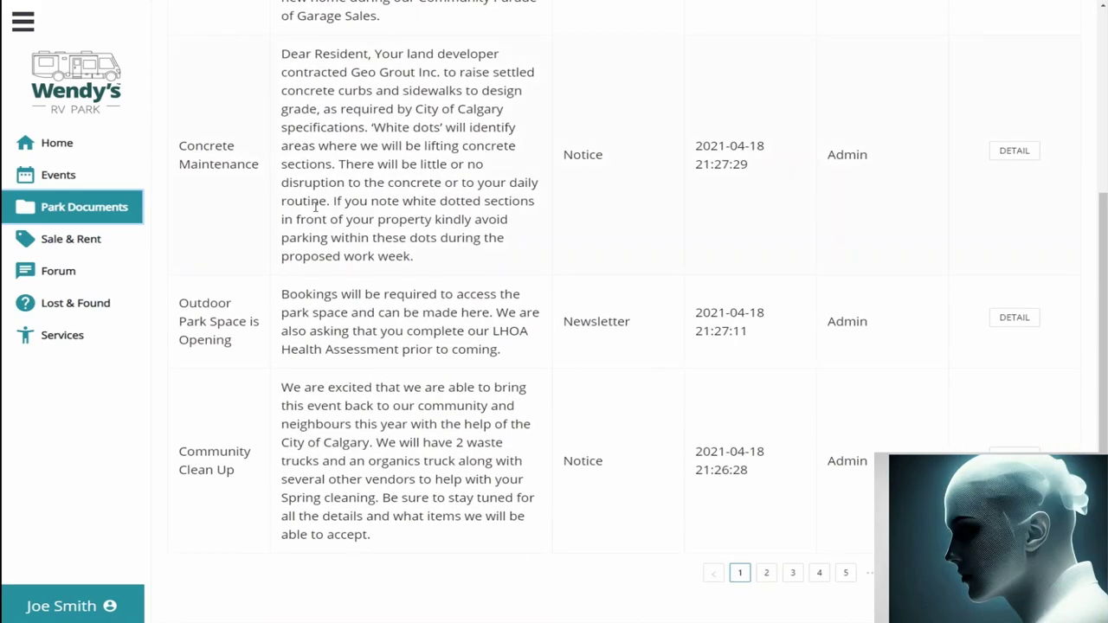
{"action": "scroll", "coordinate": [315, 206], "scroll_direction": "up", "scroll_amount": 2}
{"action": "scroll", "coordinate": [315, 212], "scroll_direction": "up", "scroll_amount": 1}
{"action": "scroll", "coordinate": [605, 208], "scroll_direction": "down", "scroll_amount": 1}
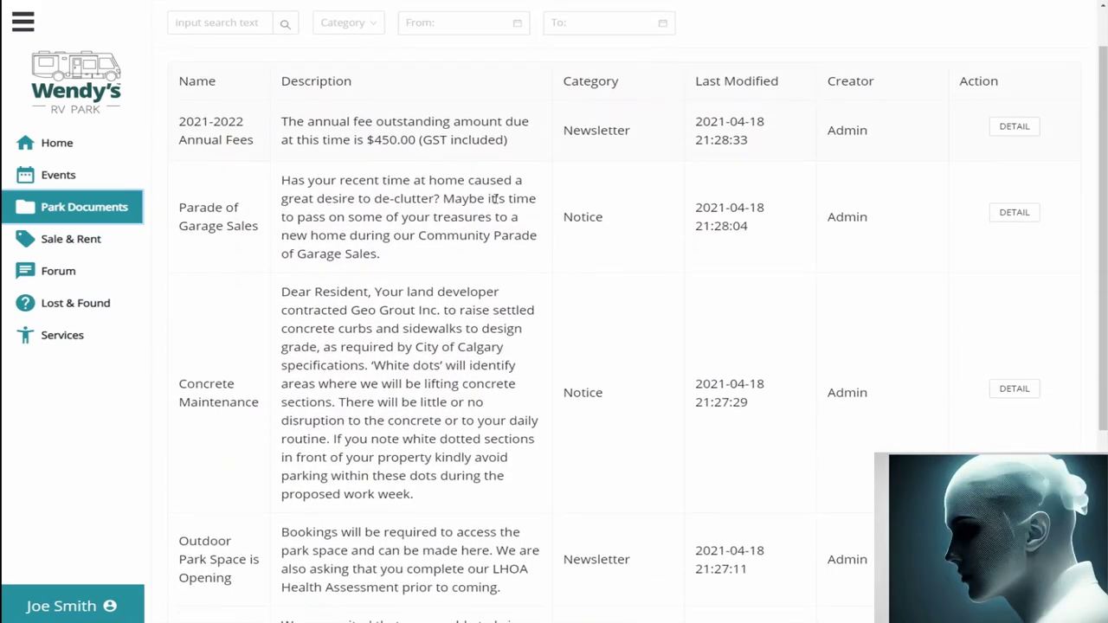
{"action": "scroll", "coordinate": [989, 207], "scroll_direction": "up", "scroll_amount": 1}
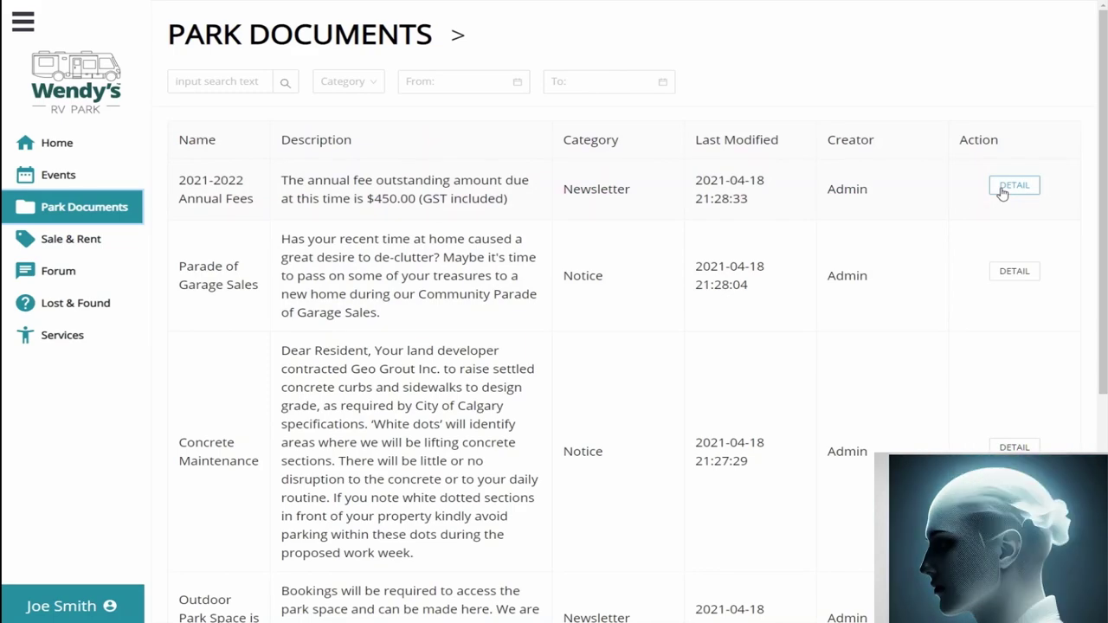
{"action": "left_click", "coordinate": [1001, 193]}
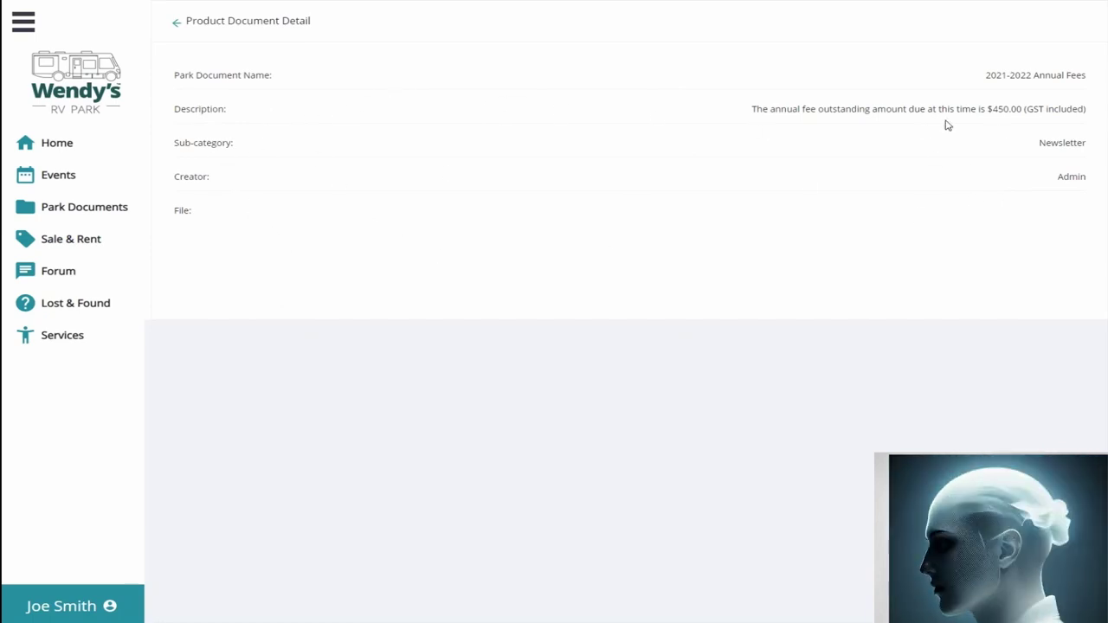
{"action": "left_click", "coordinate": [175, 23]}
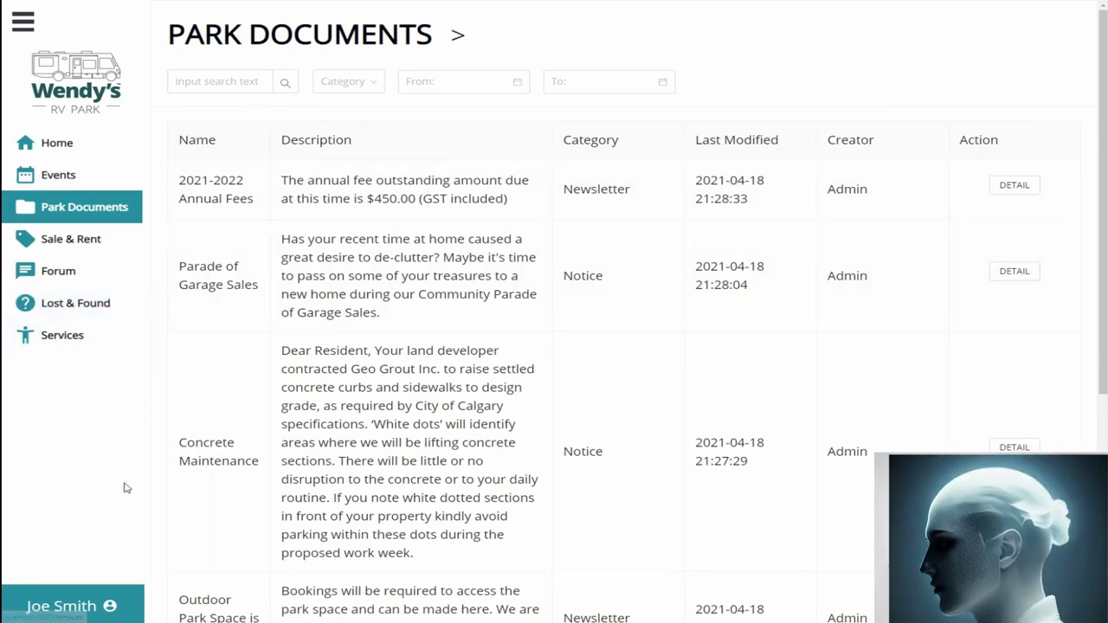
{"action": "left_click", "coordinate": [74, 613]}
Step: Sign out of the resident account, log in with the admin credentials, and open Park Documents
{"action": "left_click", "coordinate": [78, 183]}
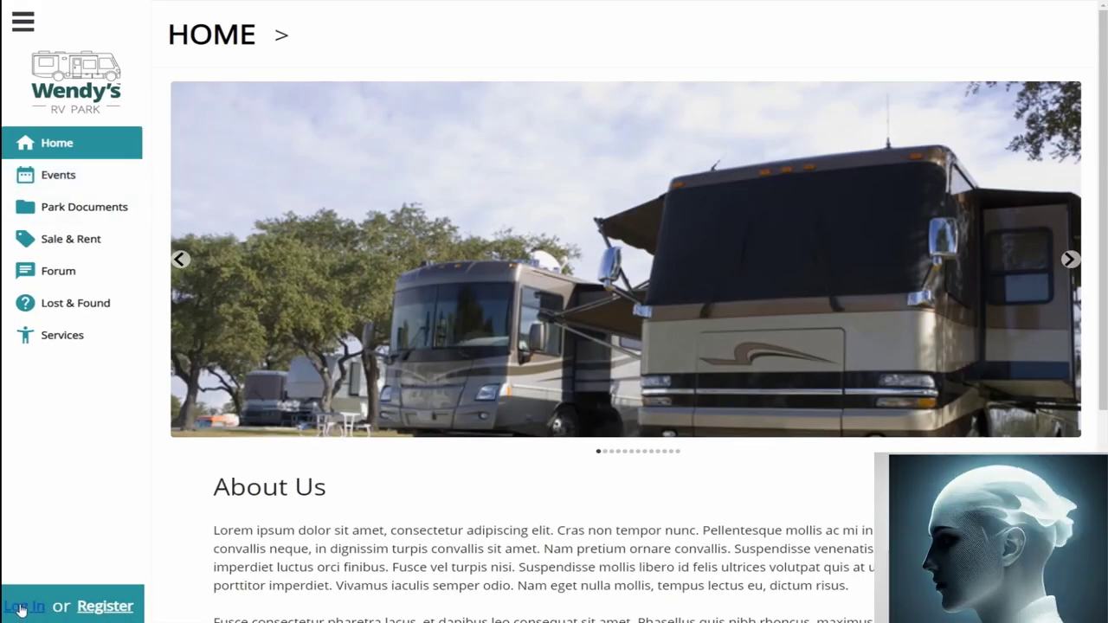
{"action": "left_click", "coordinate": [19, 610]}
{"action": "left_click", "coordinate": [485, 103]}
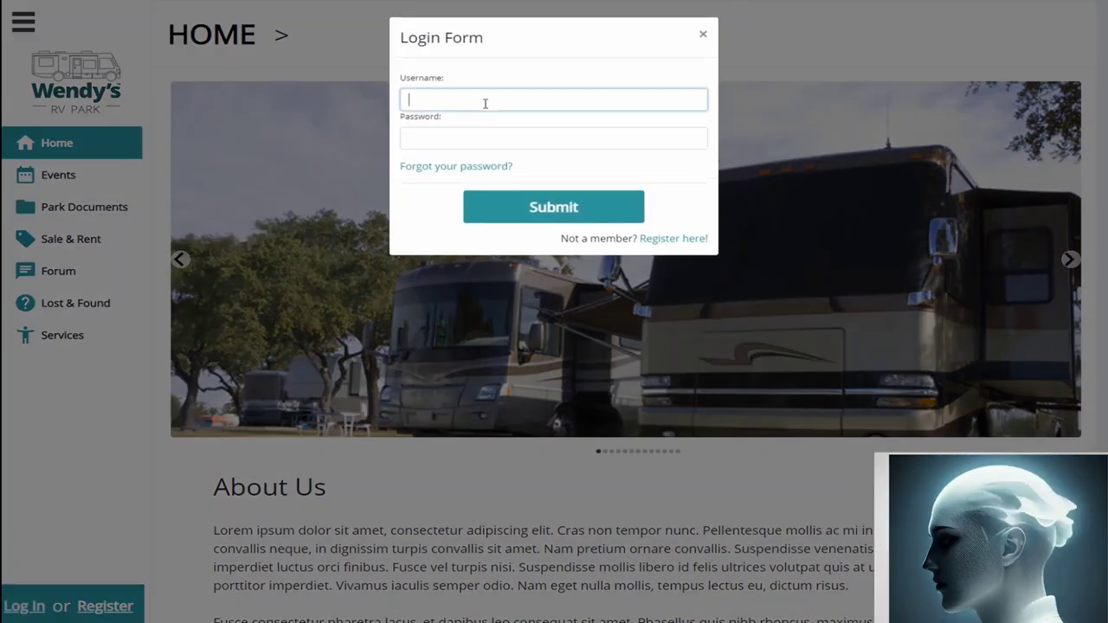
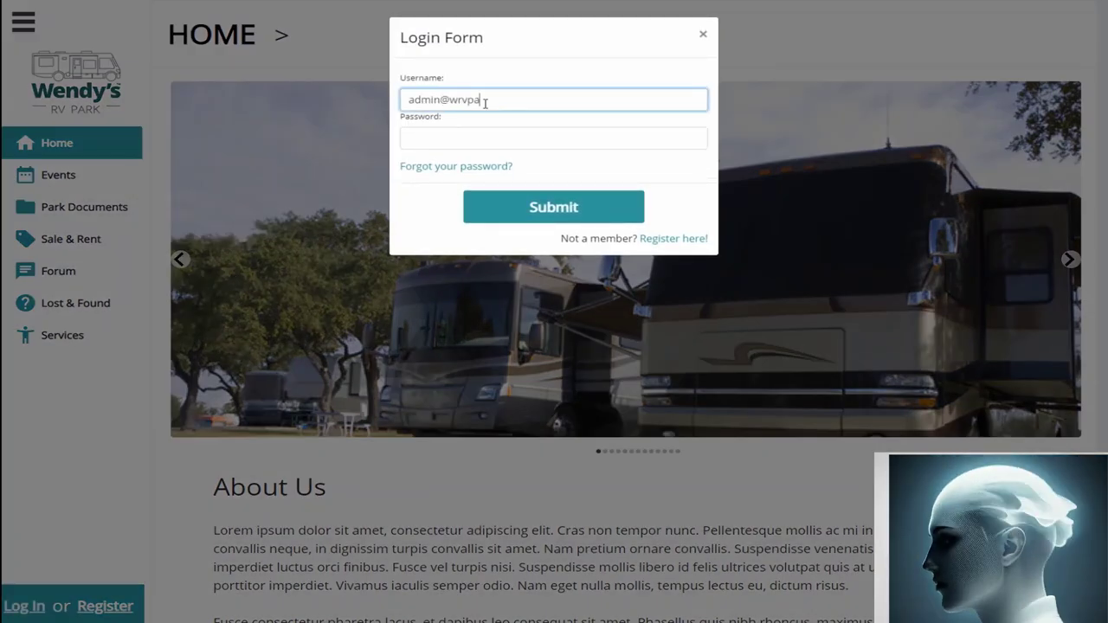
{"action": "key", "text": "Tab"}
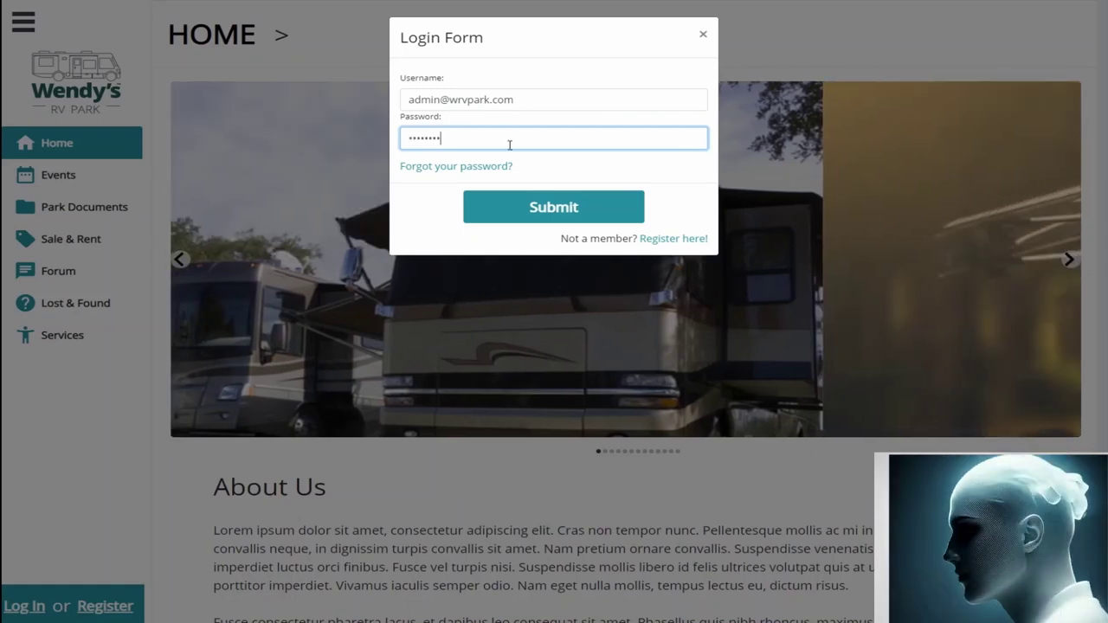
{"action": "left_click", "coordinate": [522, 205]}
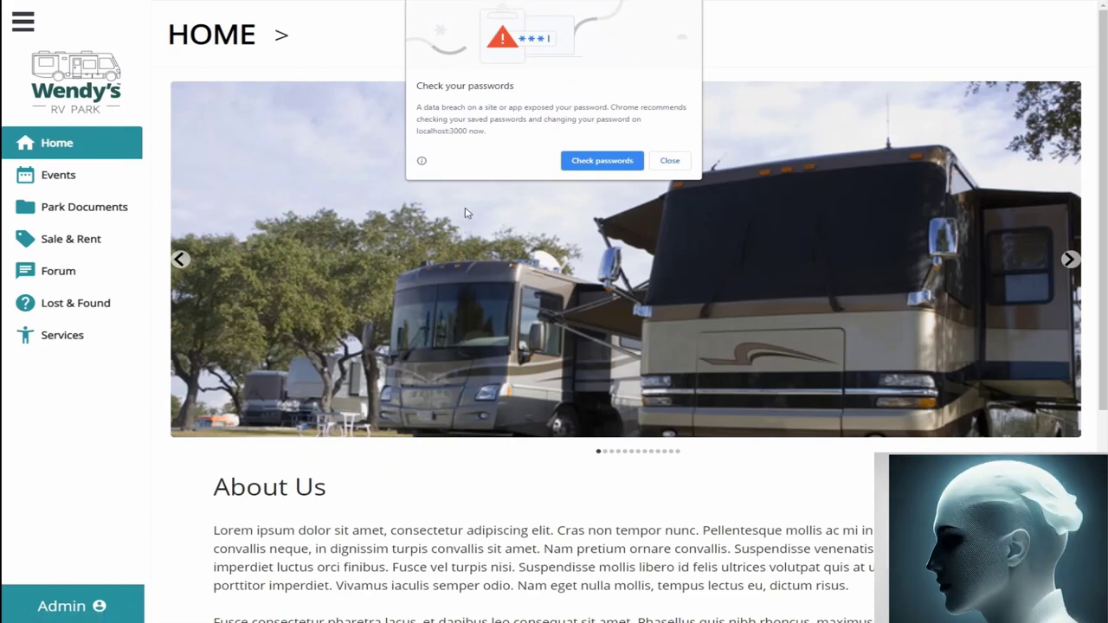
{"action": "left_click", "coordinate": [671, 161]}
{"action": "left_click", "coordinate": [56, 212]}
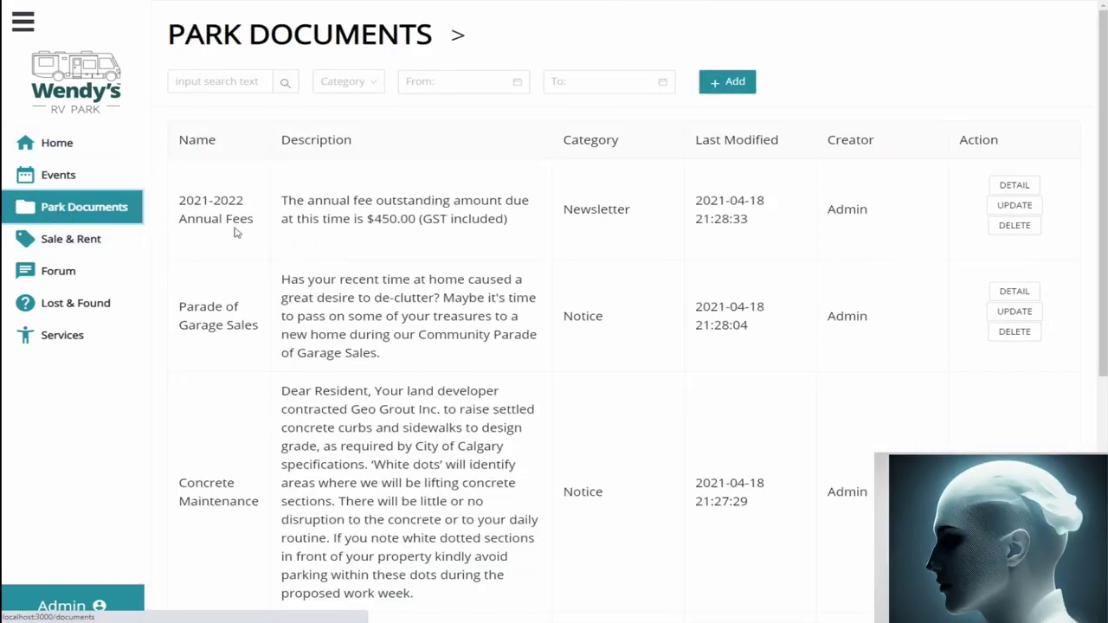
Step: Filter documents by Notice, then Newsletter, reset to all categories, and start a new document
{"action": "scroll", "coordinate": [894, 287], "scroll_direction": "down", "scroll_amount": 2}
{"action": "scroll", "coordinate": [952, 225], "scroll_direction": "up", "scroll_amount": 2}
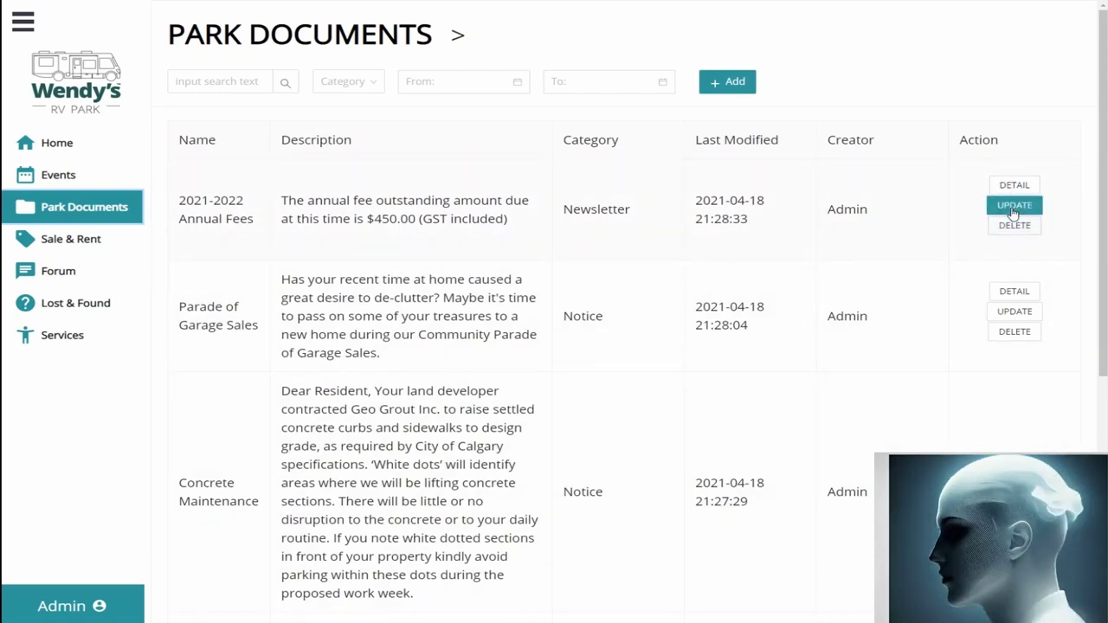
{"action": "left_click", "coordinate": [355, 87]}
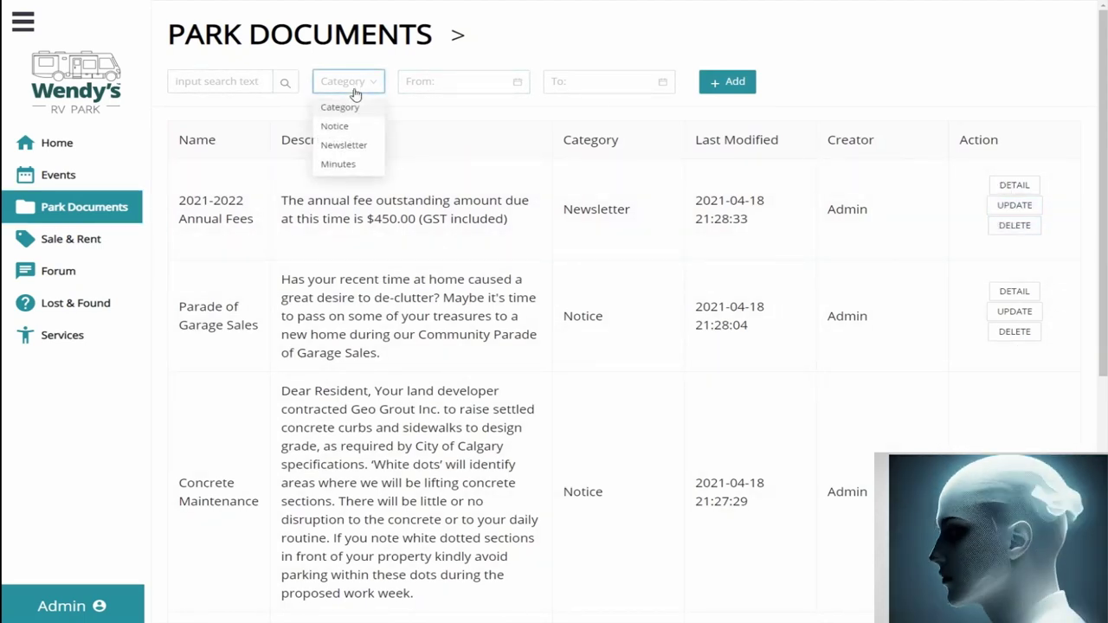
{"action": "left_click", "coordinate": [335, 126]}
{"action": "left_click", "coordinate": [346, 81]}
{"action": "left_click", "coordinate": [344, 144]}
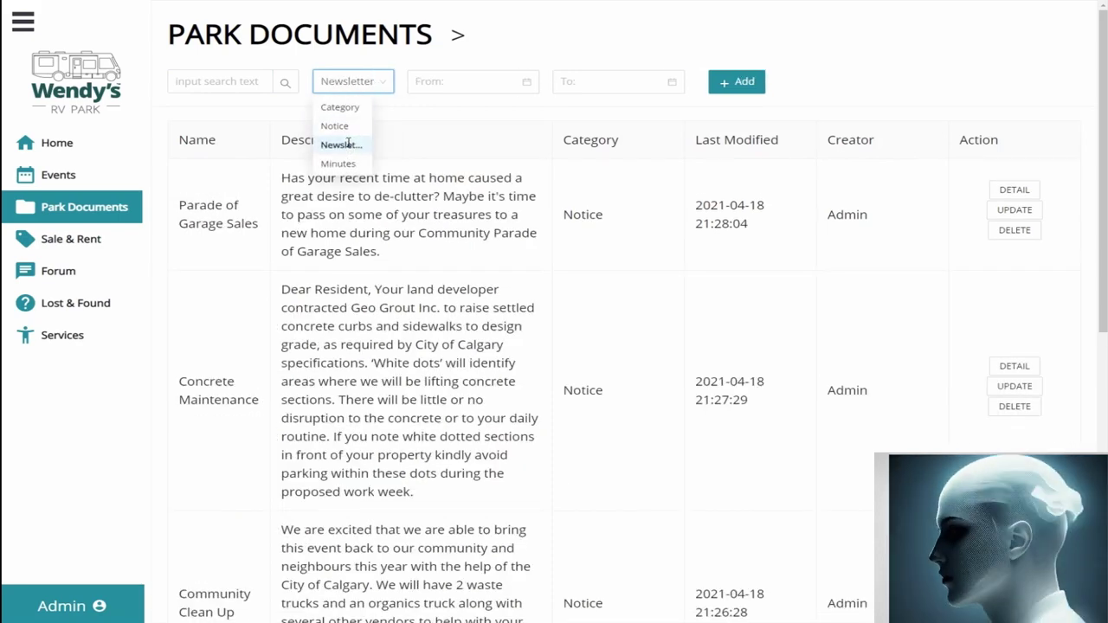
{"action": "left_click", "coordinate": [351, 87]}
{"action": "left_click", "coordinate": [335, 107]}
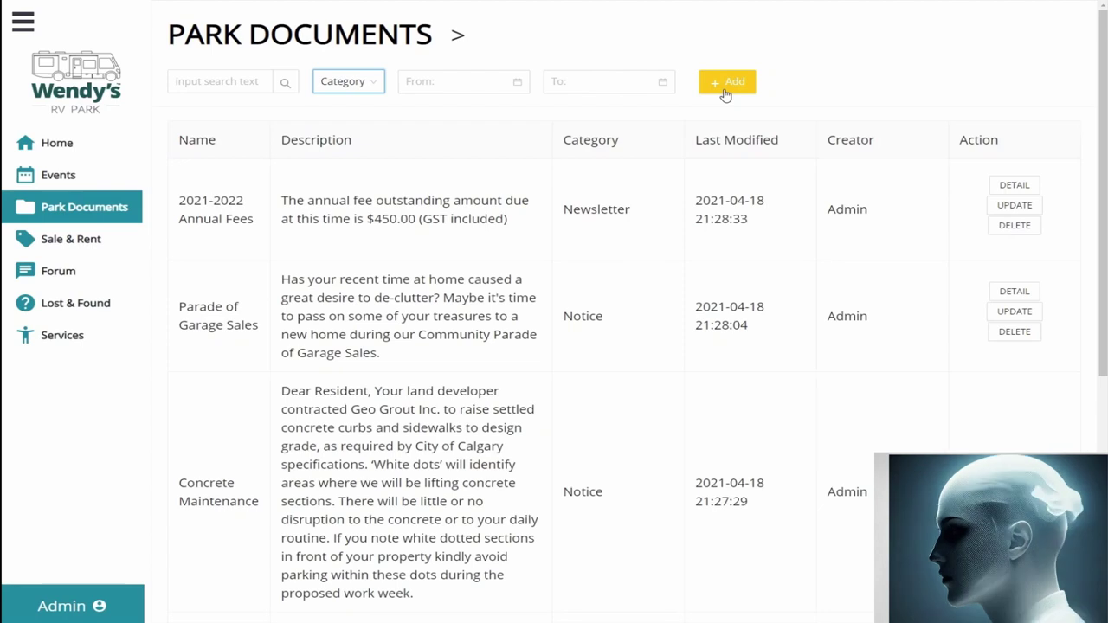
{"action": "left_click", "coordinate": [725, 91]}
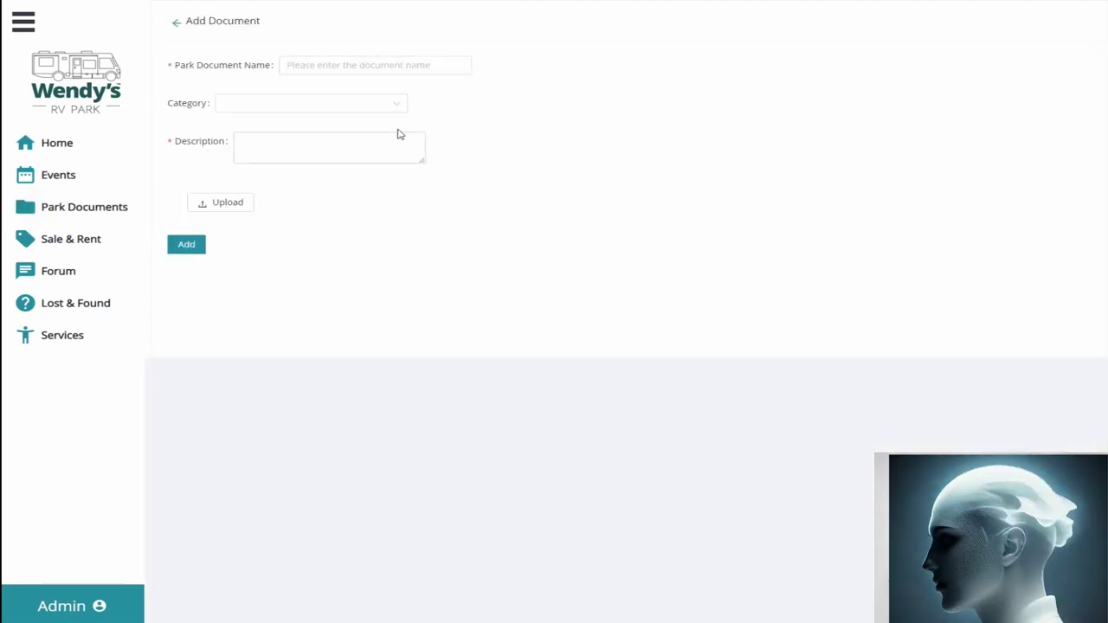
Step: Add a Notice document named 'Test', described 'test 123', with canada post ticket number.txt attached
{"action": "left_click", "coordinate": [346, 78]}
{"action": "type", "text": "Test"}
{"action": "left_click", "coordinate": [321, 106]}
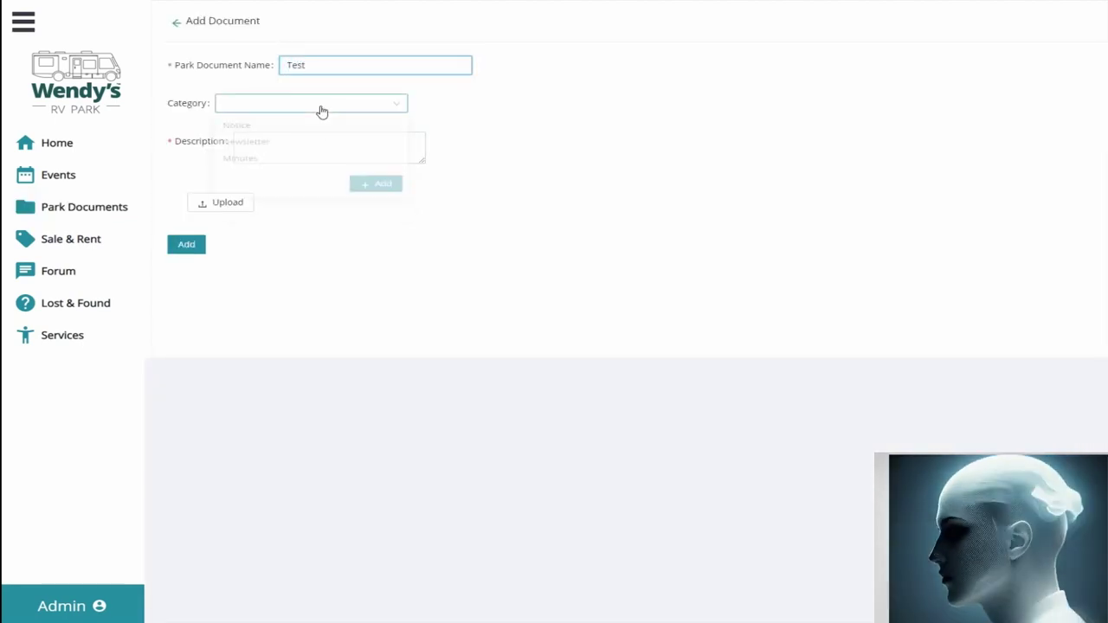
{"action": "left_click", "coordinate": [248, 132]}
{"action": "left_click", "coordinate": [275, 147]}
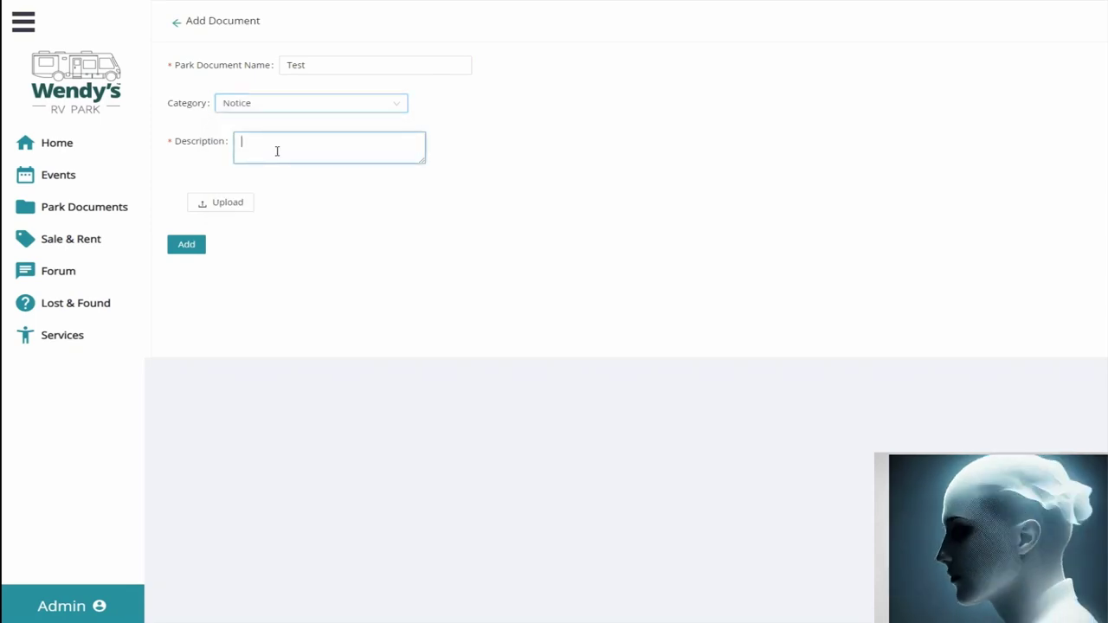
{"action": "type", "text": "test 123"}
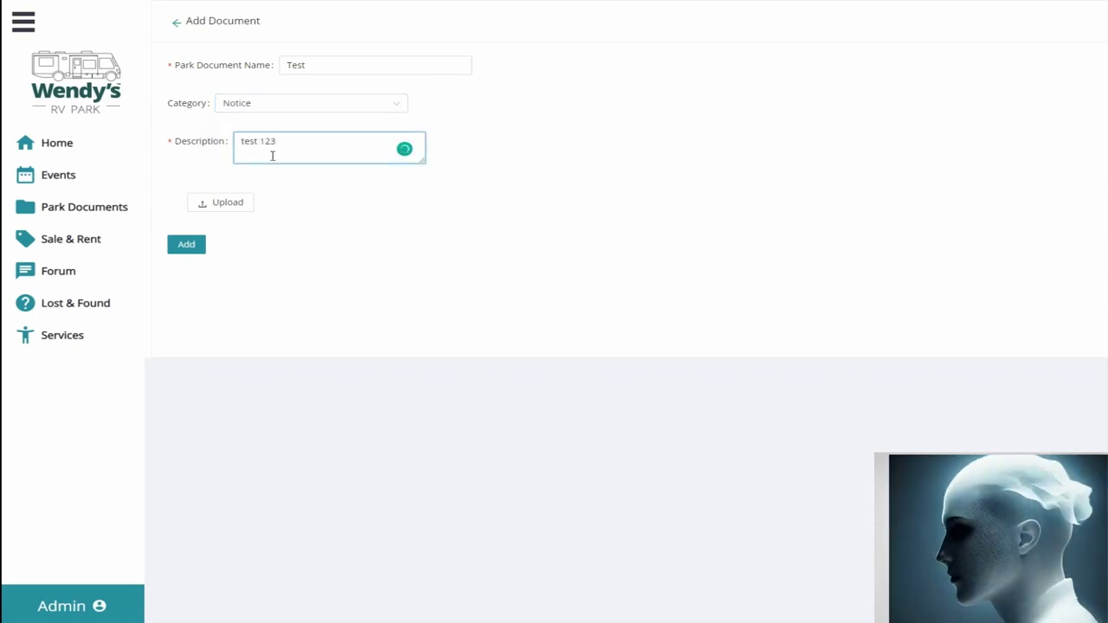
{"action": "left_click", "coordinate": [235, 205]}
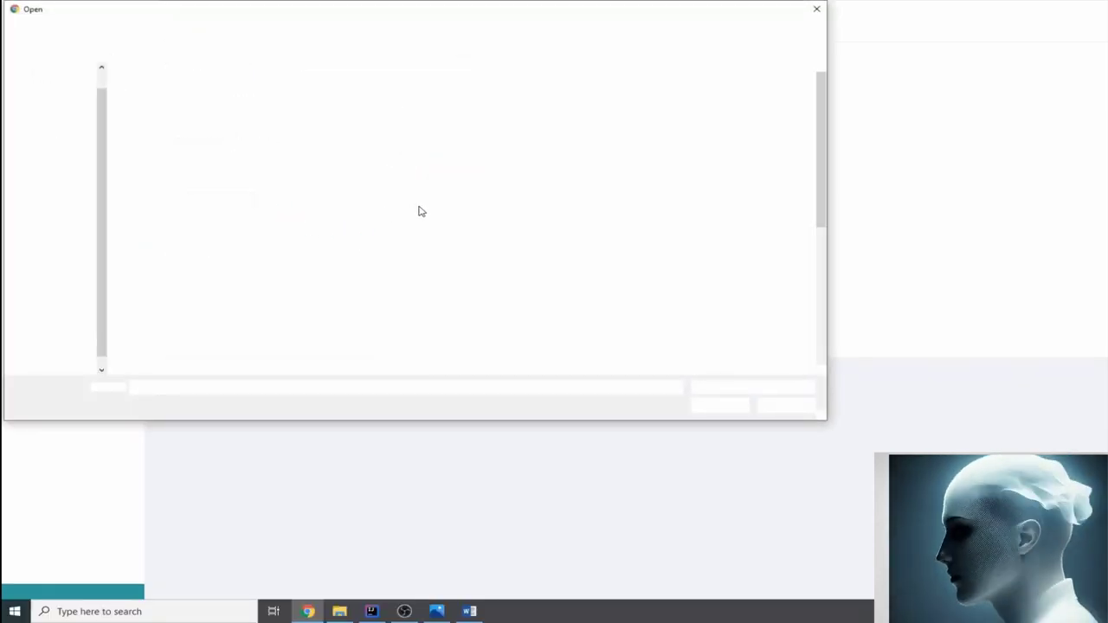
{"action": "left_click", "coordinate": [307, 261]}
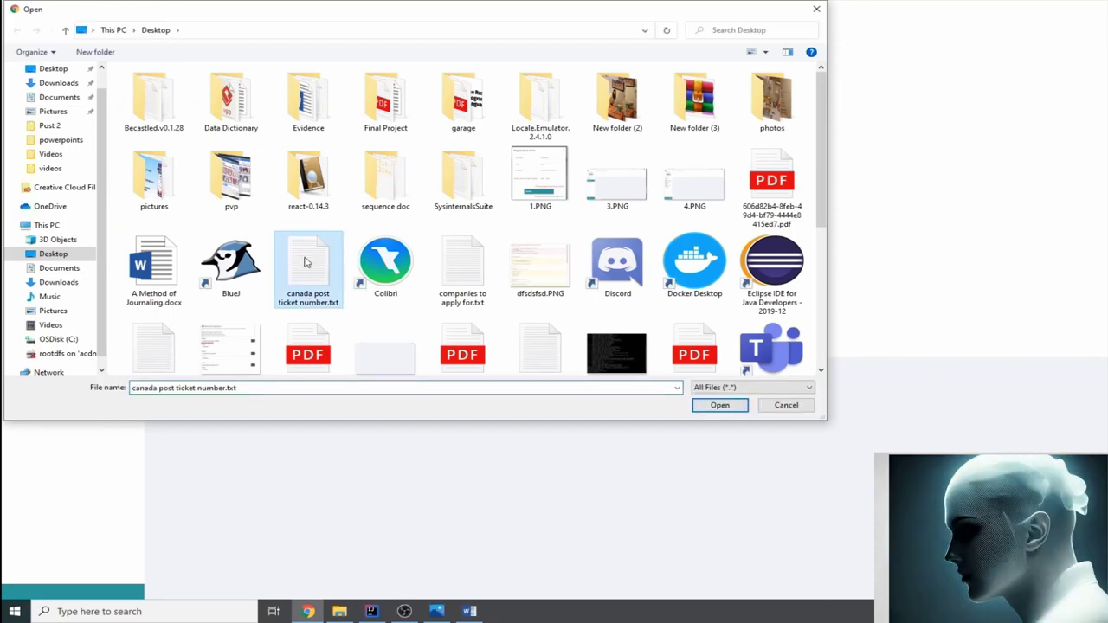
{"action": "left_click", "coordinate": [720, 407]}
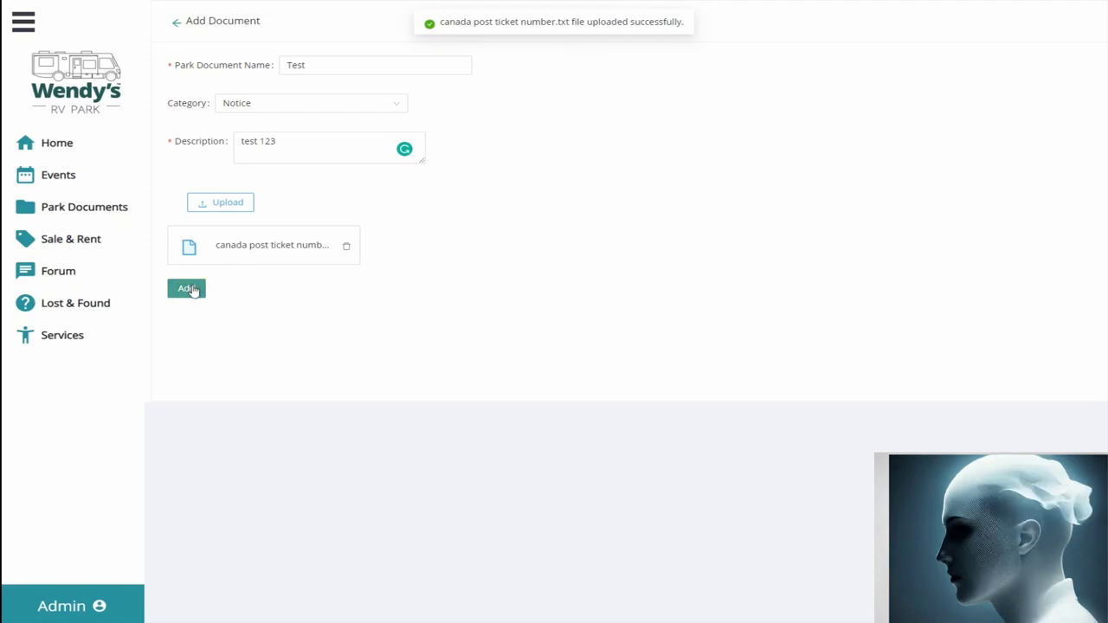
{"action": "left_click", "coordinate": [187, 291]}
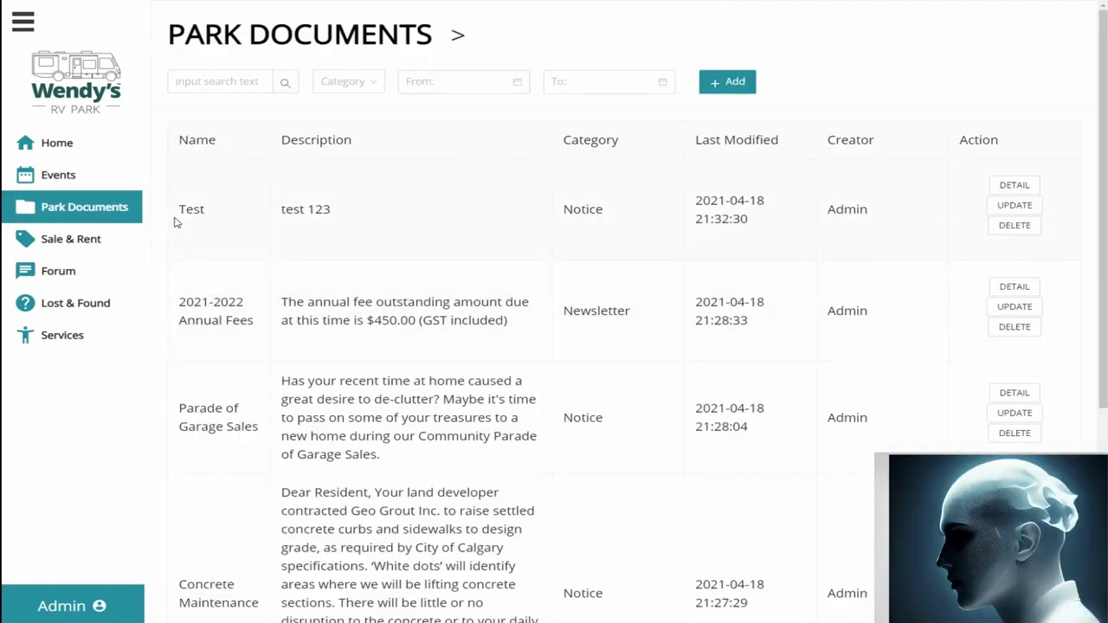
Step: Highlight the Test row's text, then open the Test document's details
{"action": "left_click_drag", "start_coordinate": [176, 212], "coordinate": [445, 234]}
{"action": "left_click", "coordinate": [445, 234]}
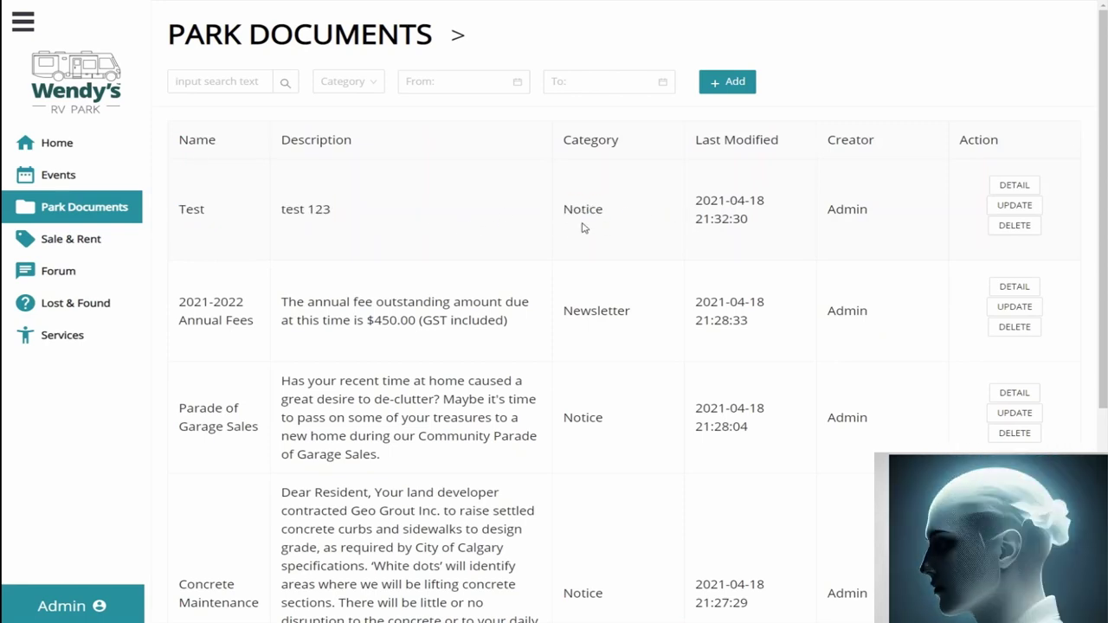
{"action": "left_click", "coordinate": [1014, 186]}
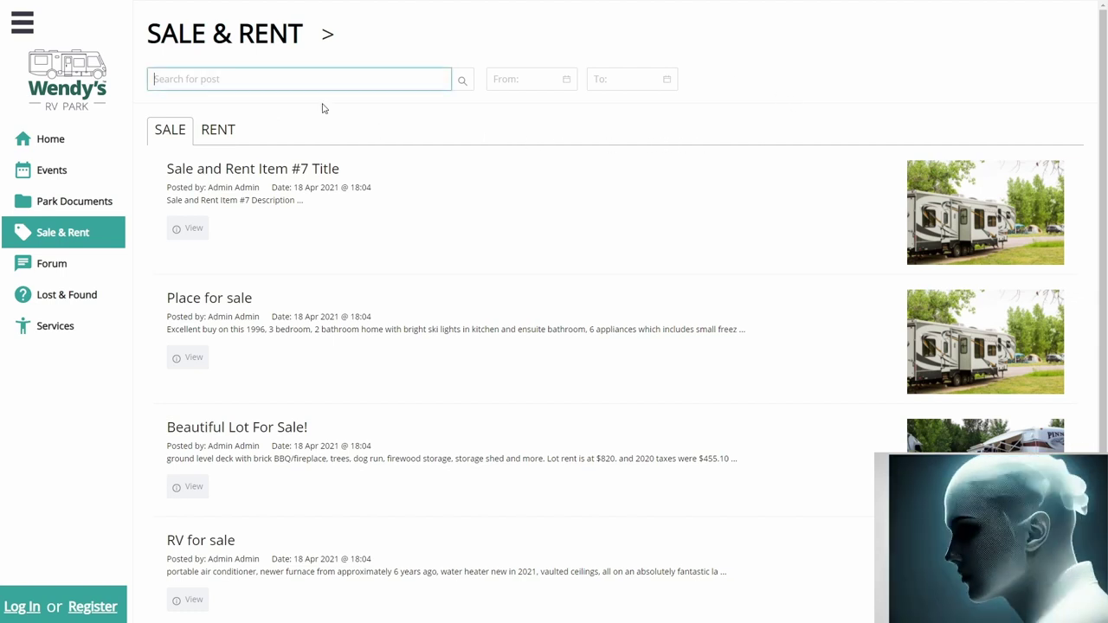
Step: Search posts for #7, then clear the search to list all posts again
{"action": "type", "text": "#7"}
{"action": "left_click", "coordinate": [462, 81]}
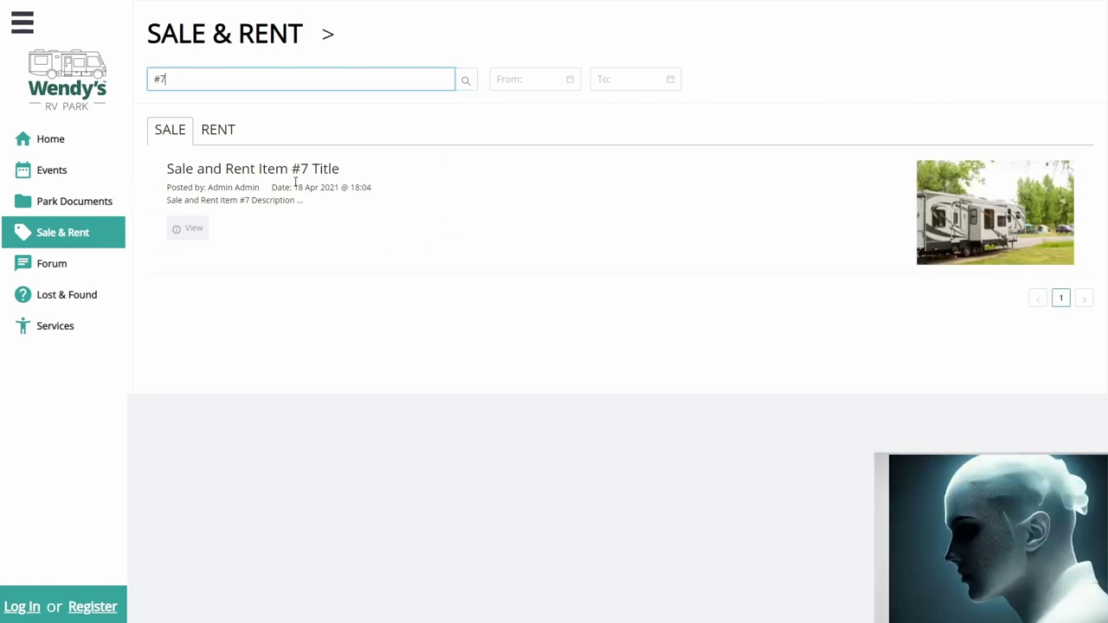
{"action": "triple_click", "coordinate": [367, 86]}
{"action": "key", "text": "BackSpace"}
{"action": "left_click", "coordinate": [466, 82]}
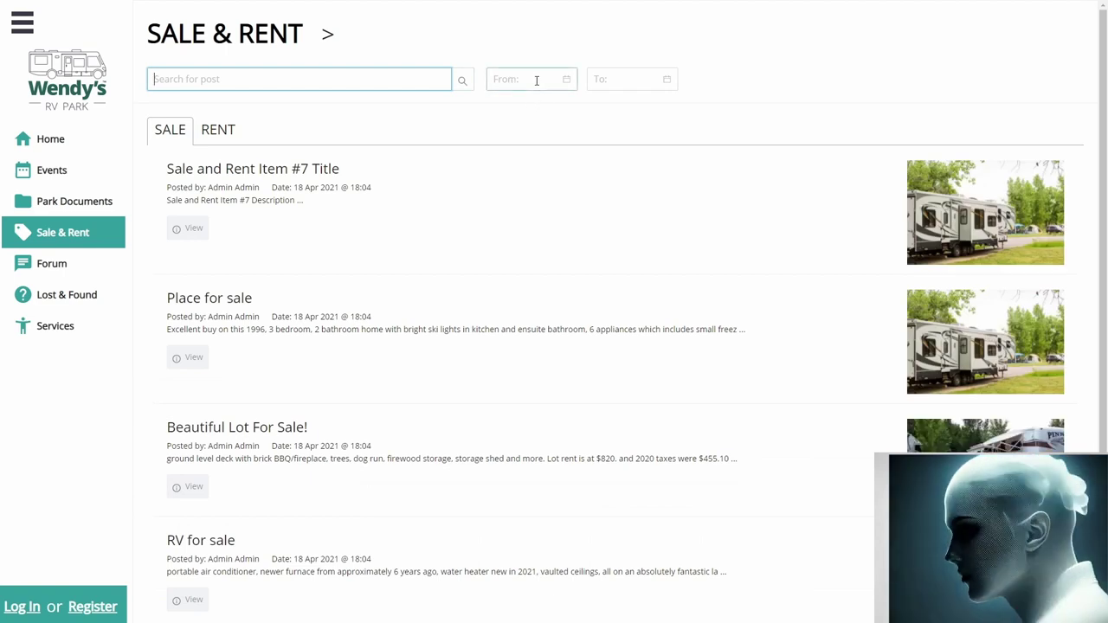
Step: Set the From date to 2021-04-04, clear it, then view the Rent and Sale listings
{"action": "left_click", "coordinate": [521, 82]}
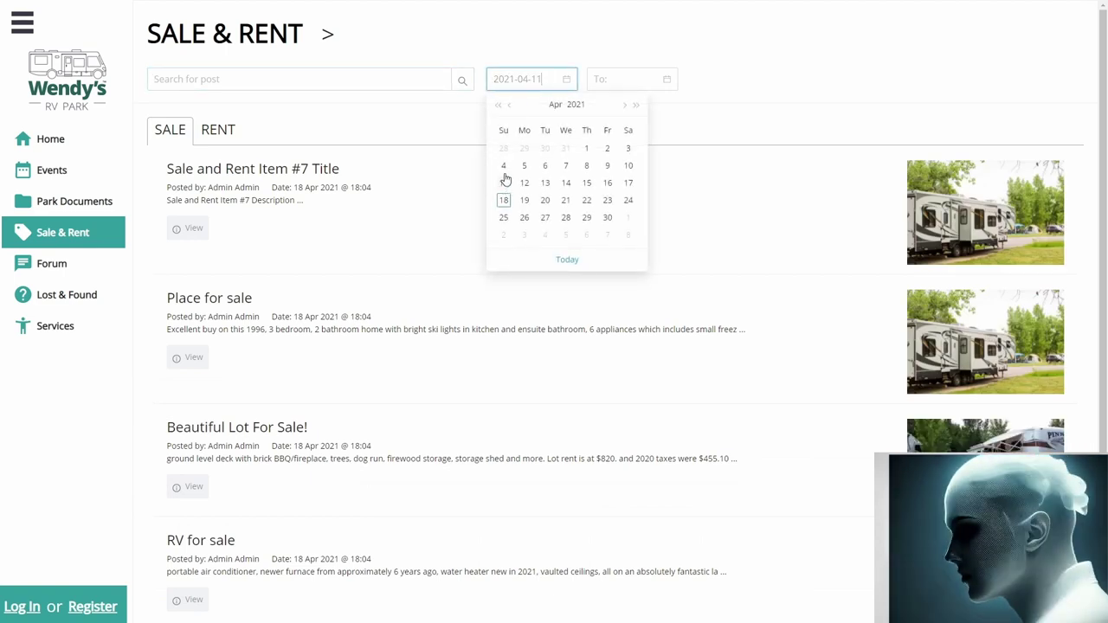
{"action": "left_click", "coordinate": [503, 165]}
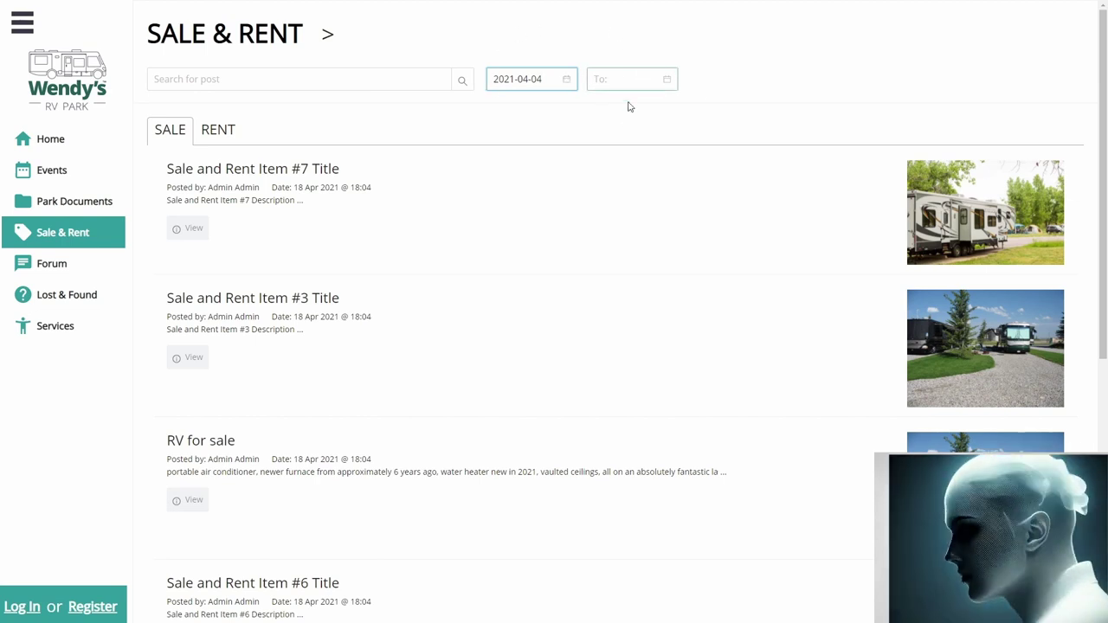
{"action": "left_click", "coordinate": [567, 79]}
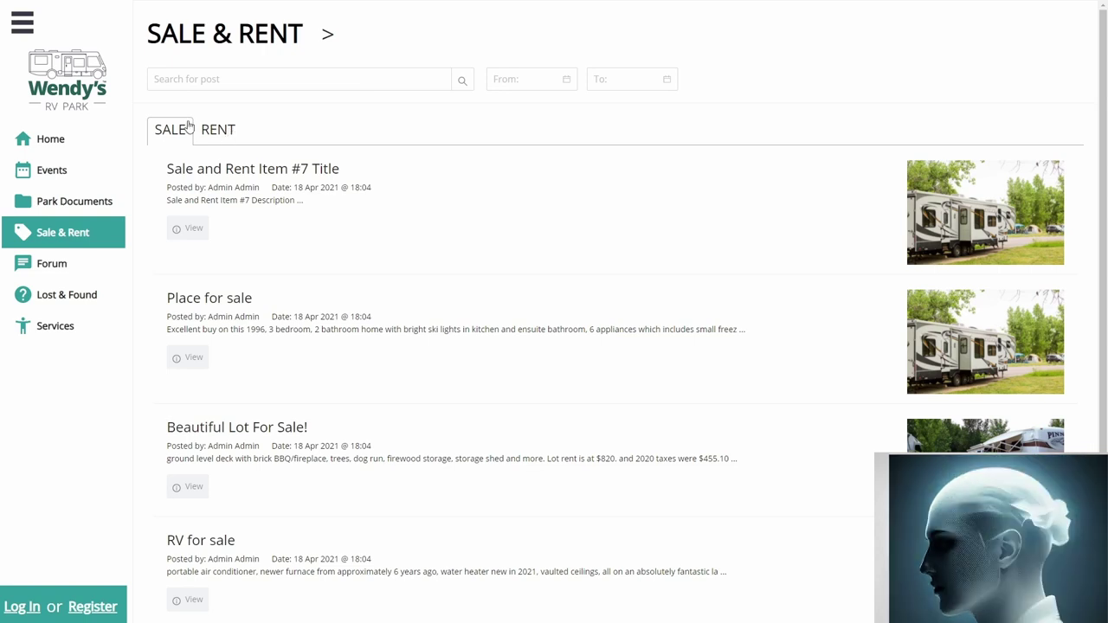
{"action": "left_click", "coordinate": [210, 139]}
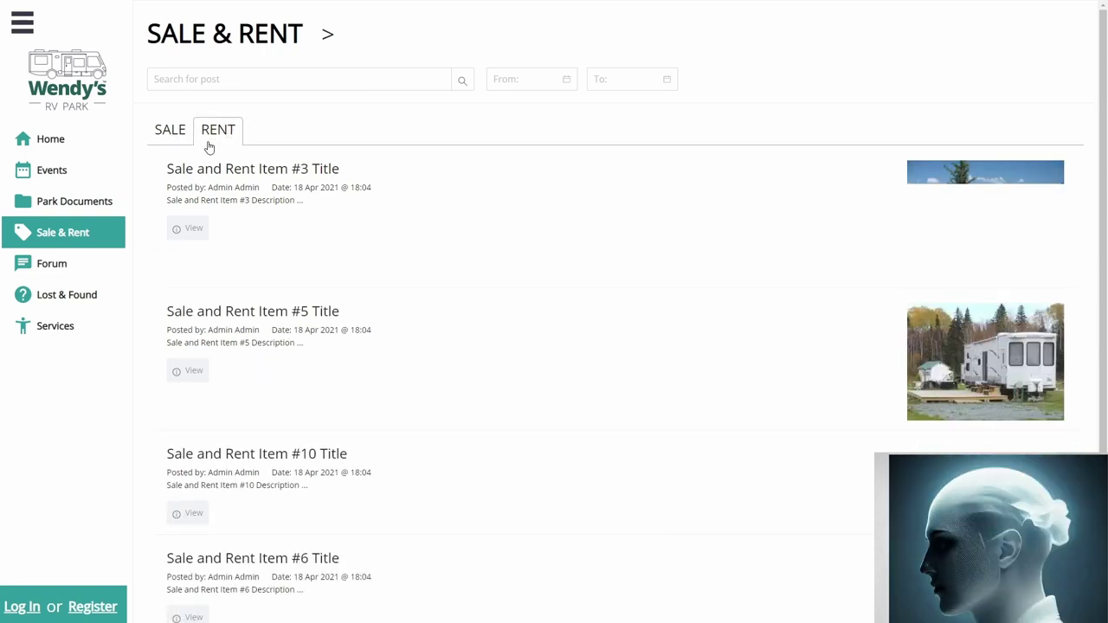
{"action": "left_click", "coordinate": [170, 138]}
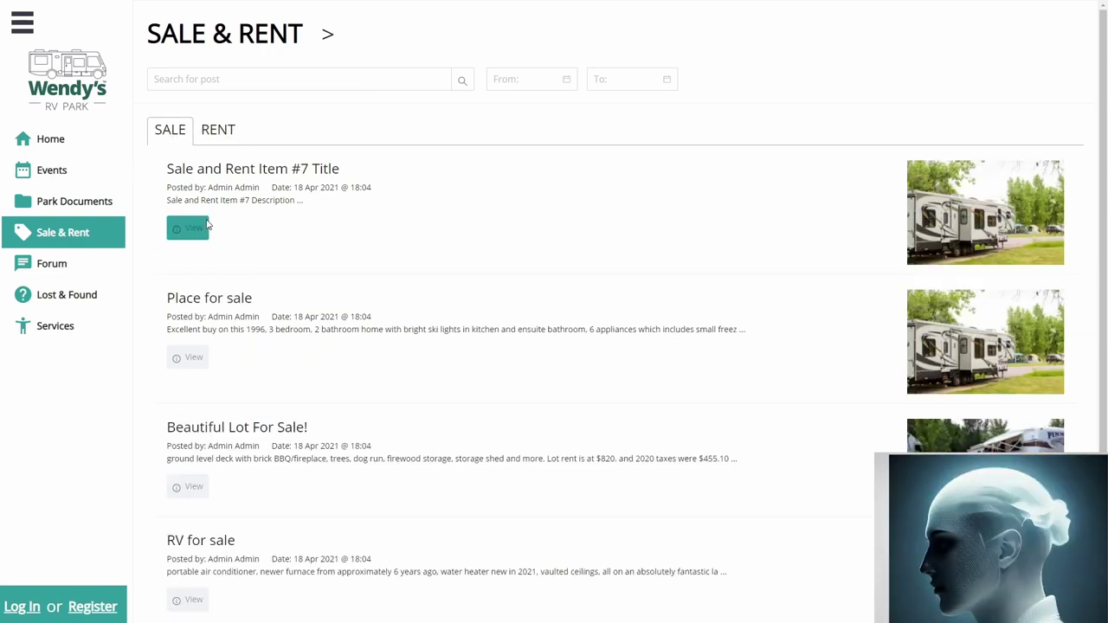
{"action": "left_click", "coordinate": [192, 232]}
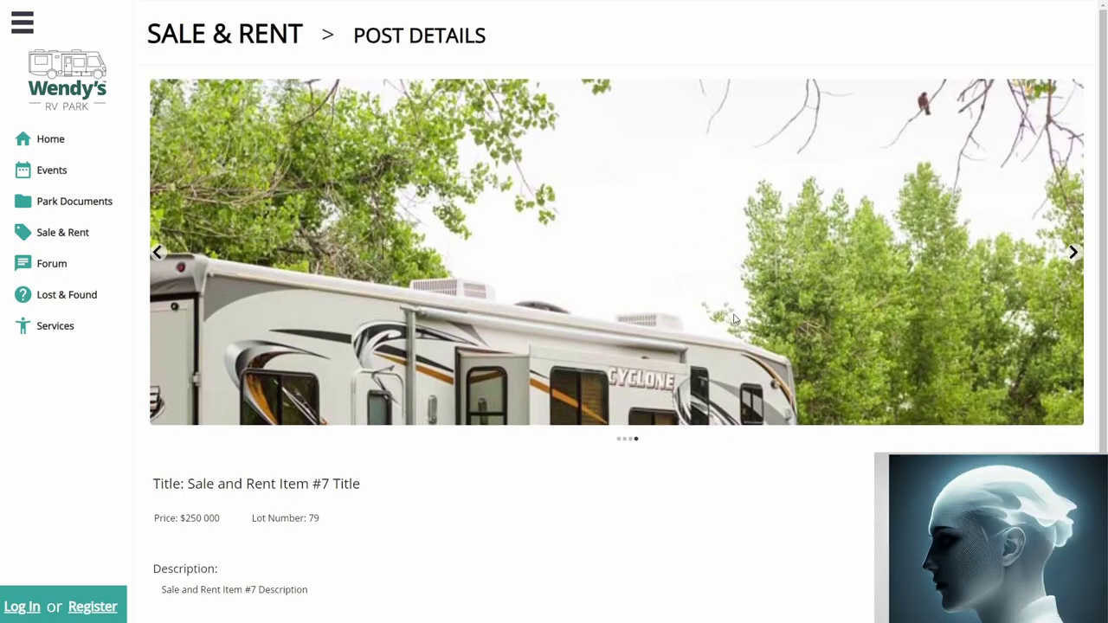
{"action": "scroll", "coordinate": [606, 463], "scroll_direction": "down", "scroll_amount": 2}
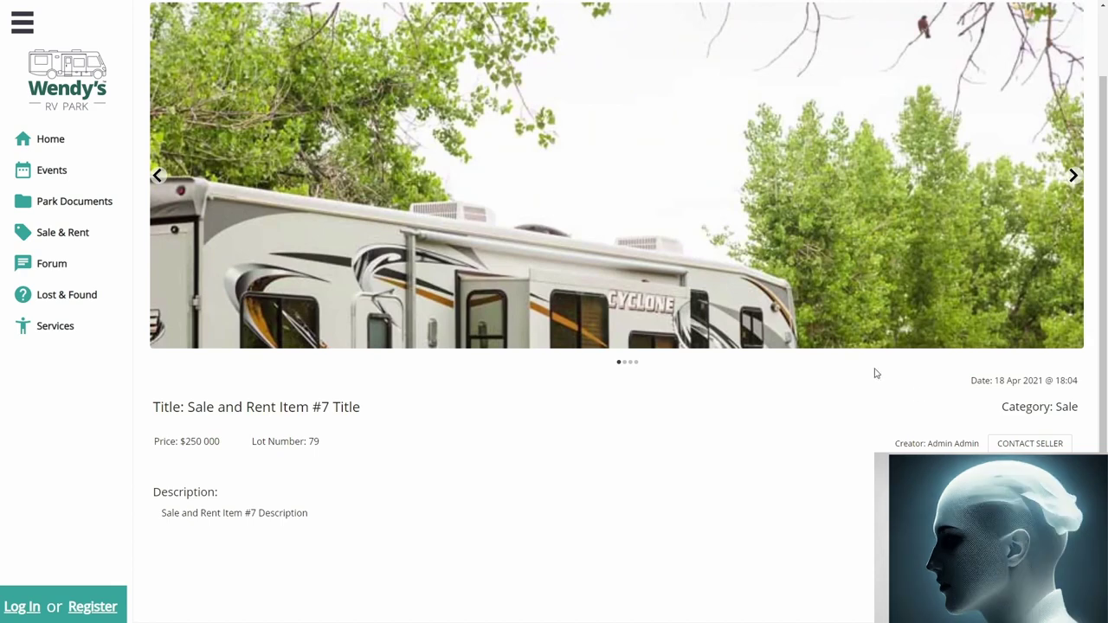
{"action": "left_click", "coordinate": [1005, 445]}
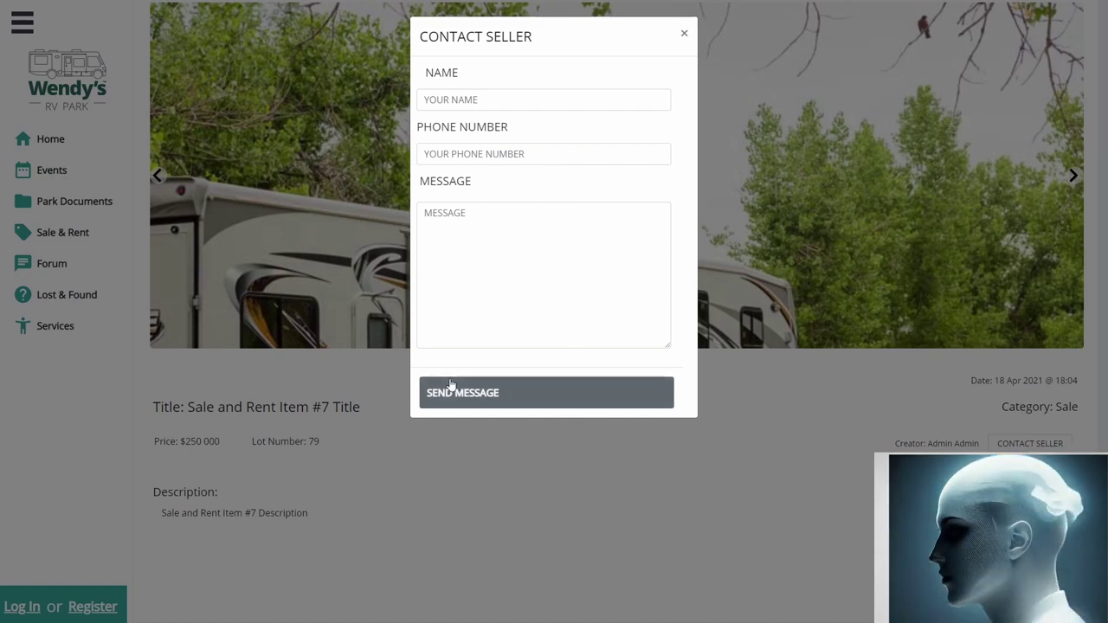
{"action": "left_click", "coordinate": [770, 282]}
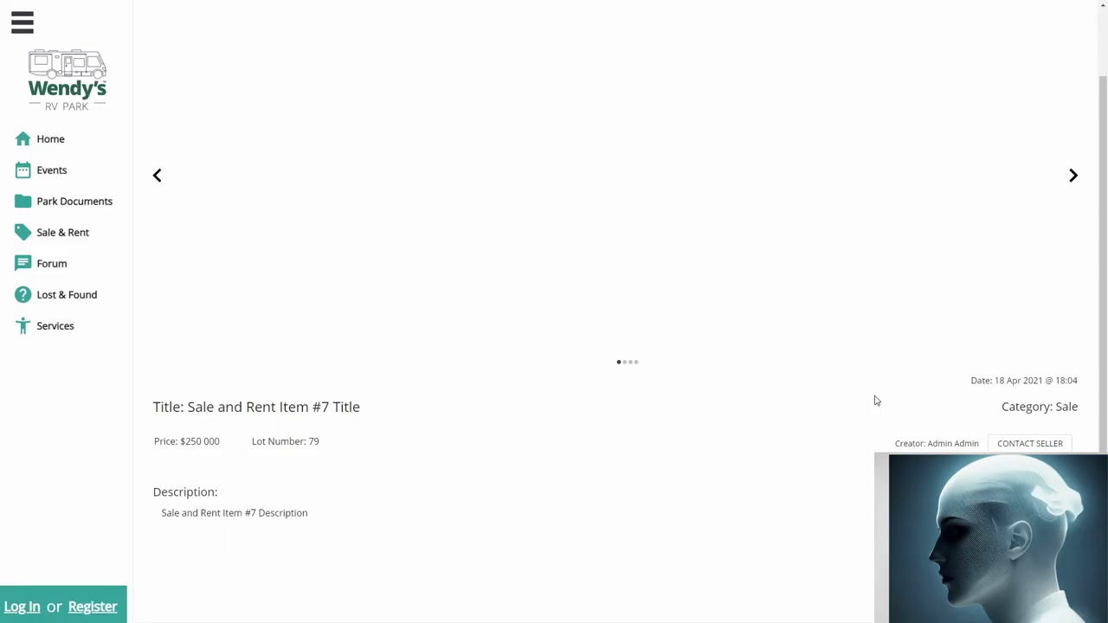
{"action": "scroll", "coordinate": [873, 398], "scroll_direction": "up", "scroll_amount": 1}
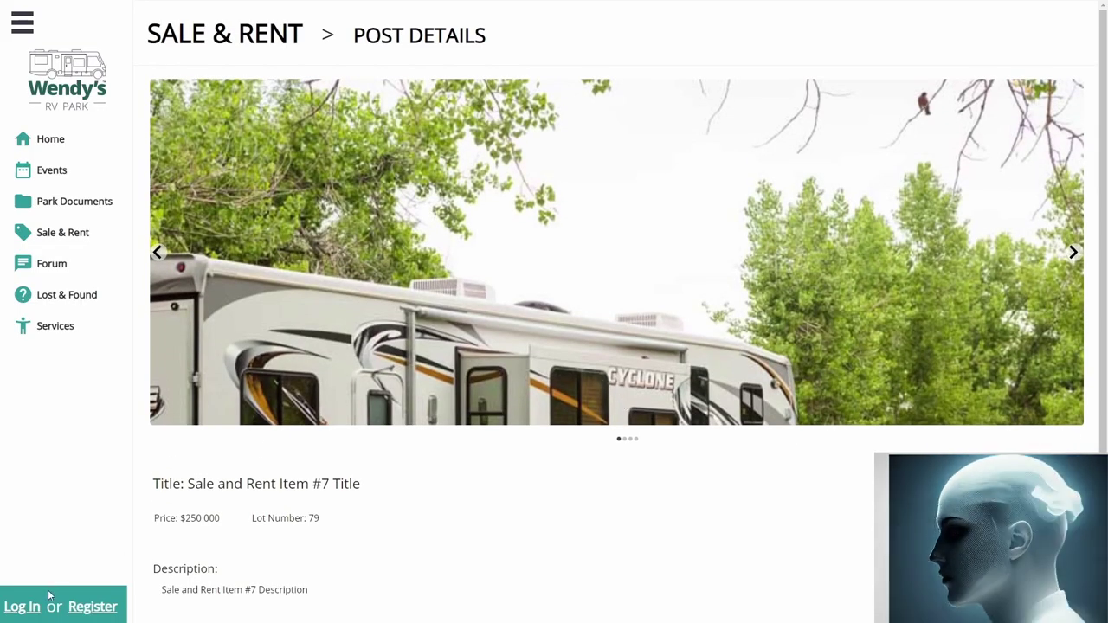
{"action": "left_click", "coordinate": [22, 607]}
Step: Log in with the admin username and password
{"action": "left_click", "coordinate": [523, 101]}
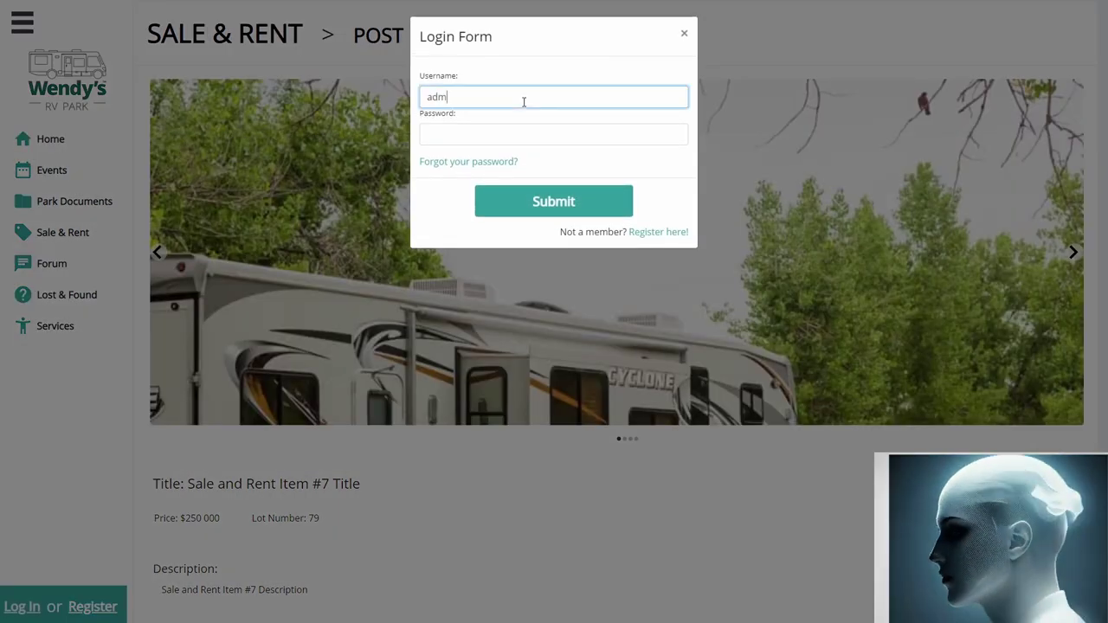
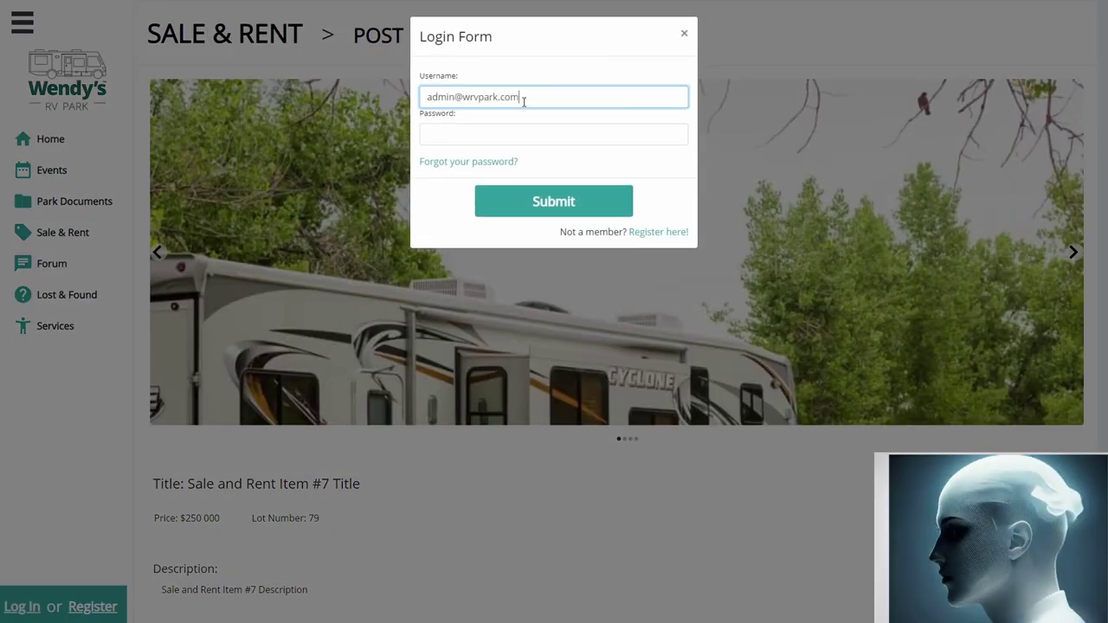
{"action": "key", "text": "Tab"}
{"action": "left_click", "coordinate": [524, 101]}
{"action": "key", "text": "Tab"}
{"action": "type", "text": "password"}
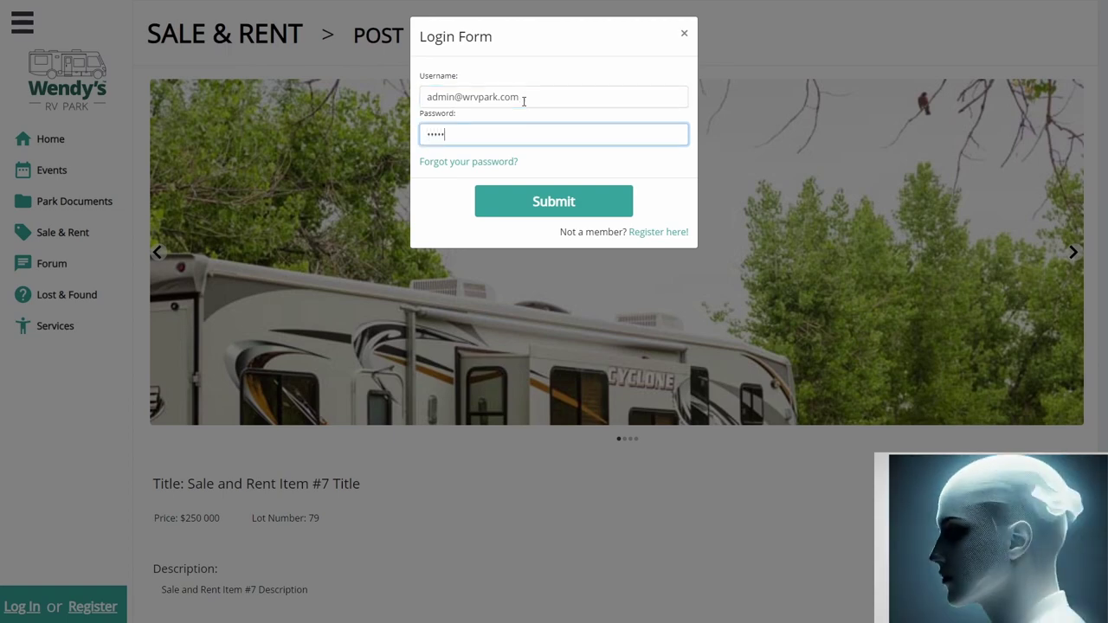
{"action": "key", "text": "Tab"}
{"action": "key", "text": "Return"}
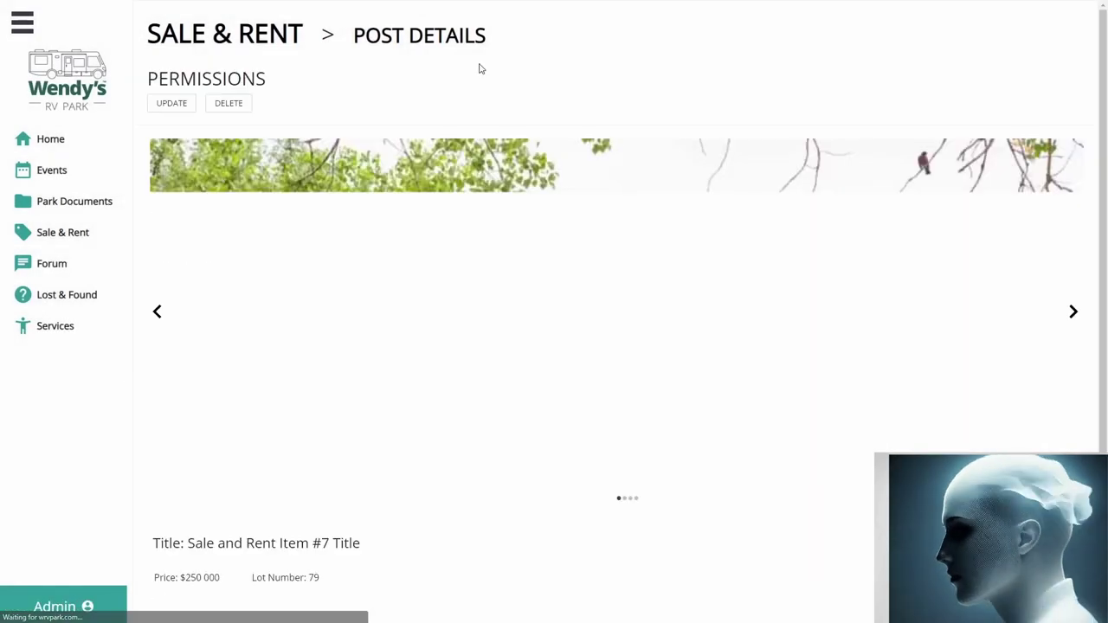
{"action": "scroll", "coordinate": [386, 196], "scroll_direction": "down", "scroll_amount": 1}
{"action": "scroll", "coordinate": [389, 199], "scroll_direction": "up", "scroll_amount": 2}
{"action": "scroll", "coordinate": [389, 199], "scroll_direction": "down", "scroll_amount": 1}
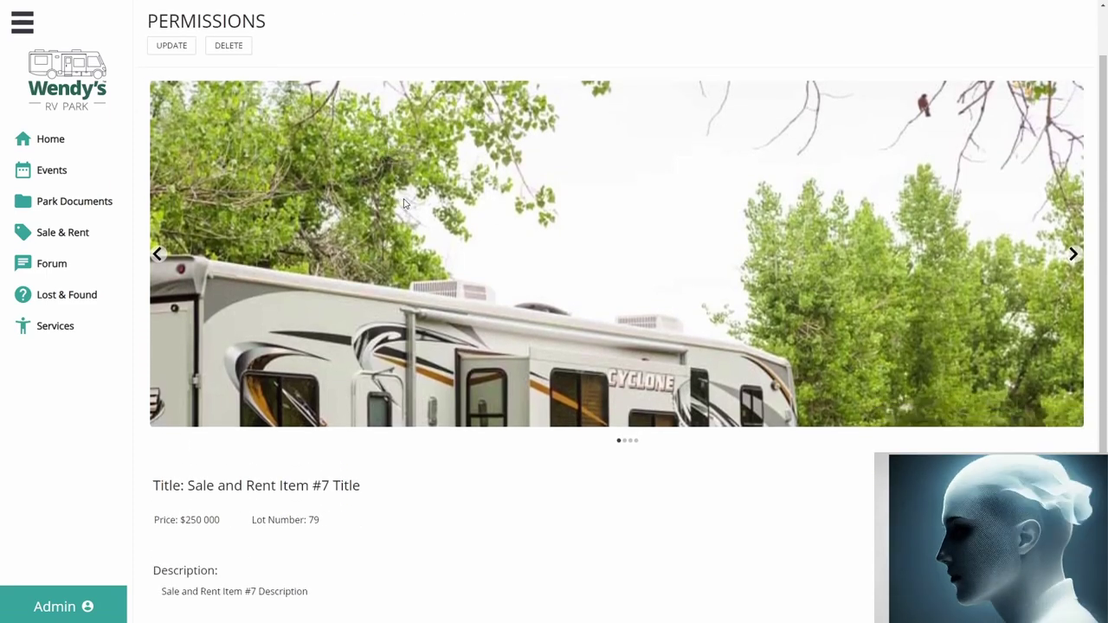
{"action": "scroll", "coordinate": [699, 410], "scroll_direction": "up", "scroll_amount": 1}
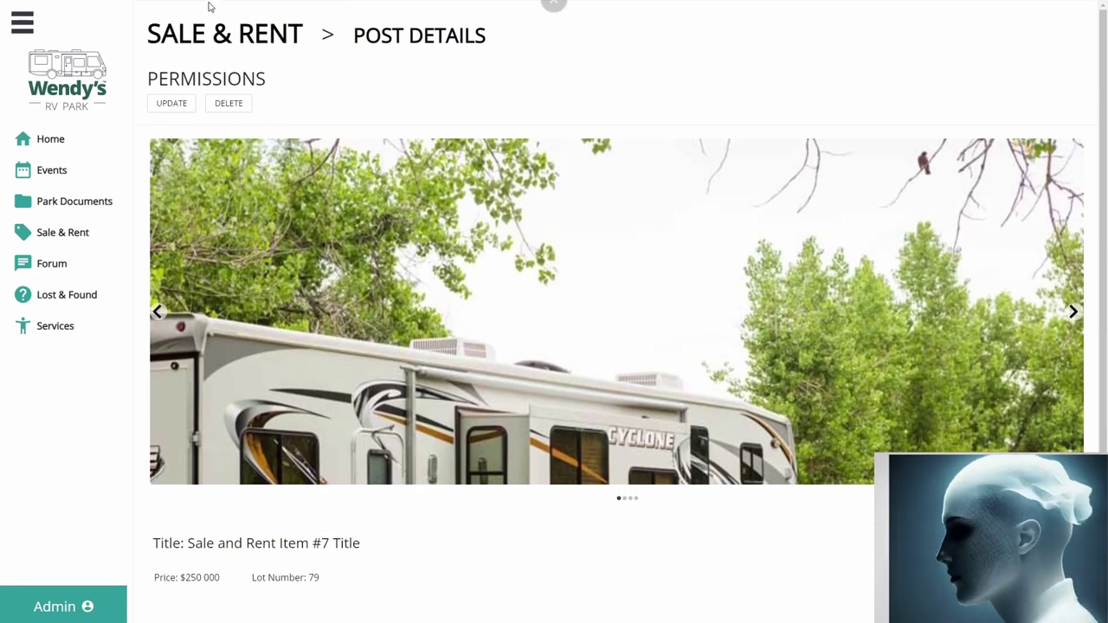
Step: Start deleting Item #7, cancel the prompt, and open its editing form instead
{"action": "left_click", "coordinate": [221, 103]}
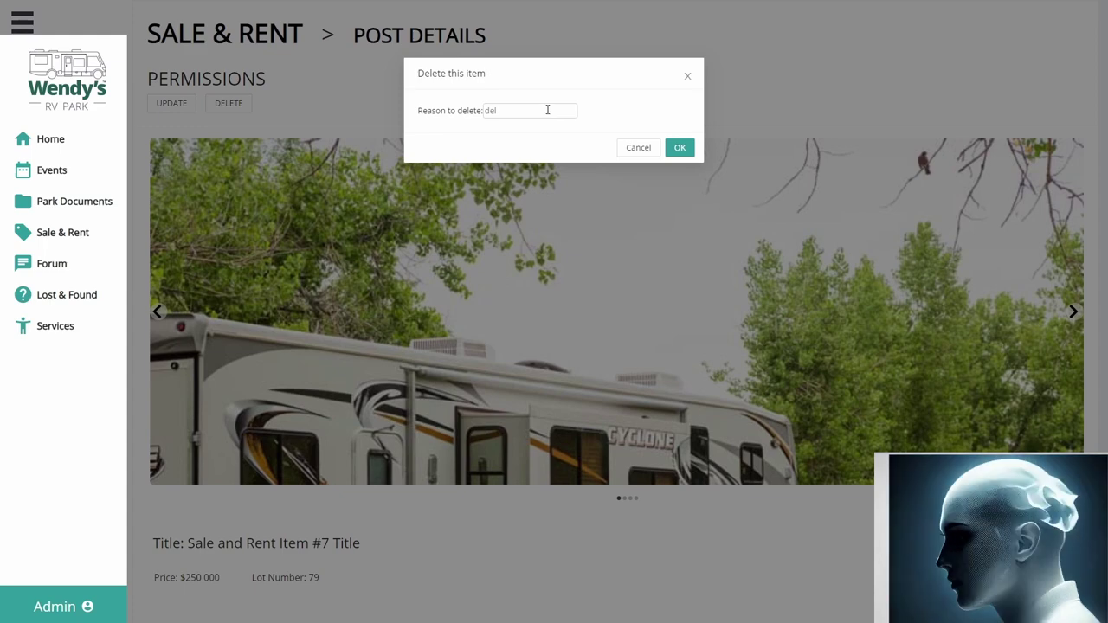
{"action": "left_click", "coordinate": [727, 96]}
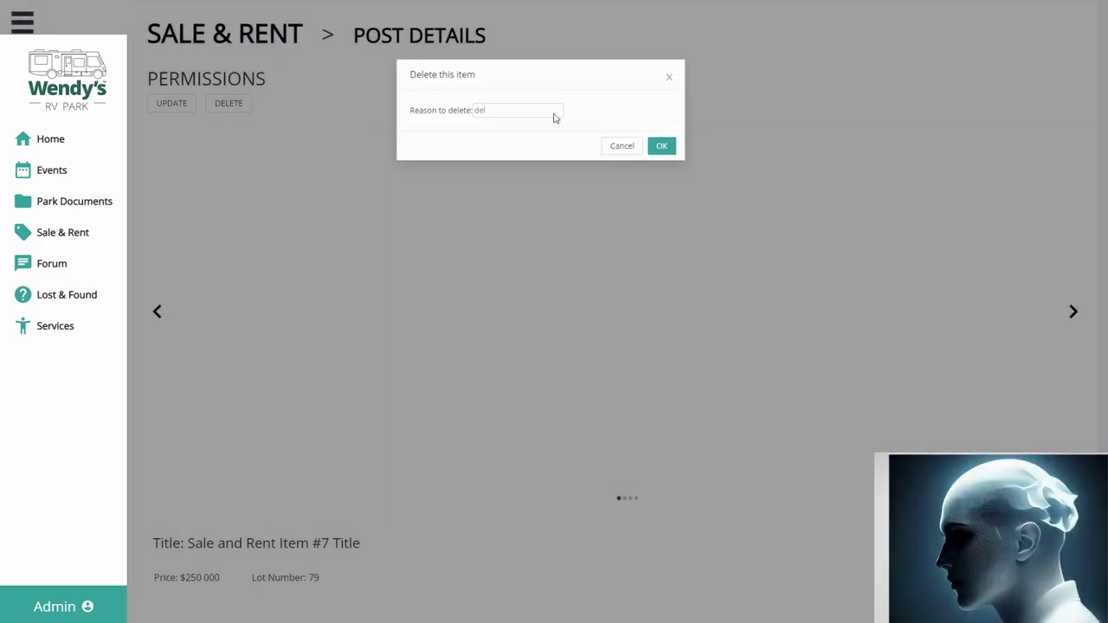
{"action": "left_click", "coordinate": [171, 103]}
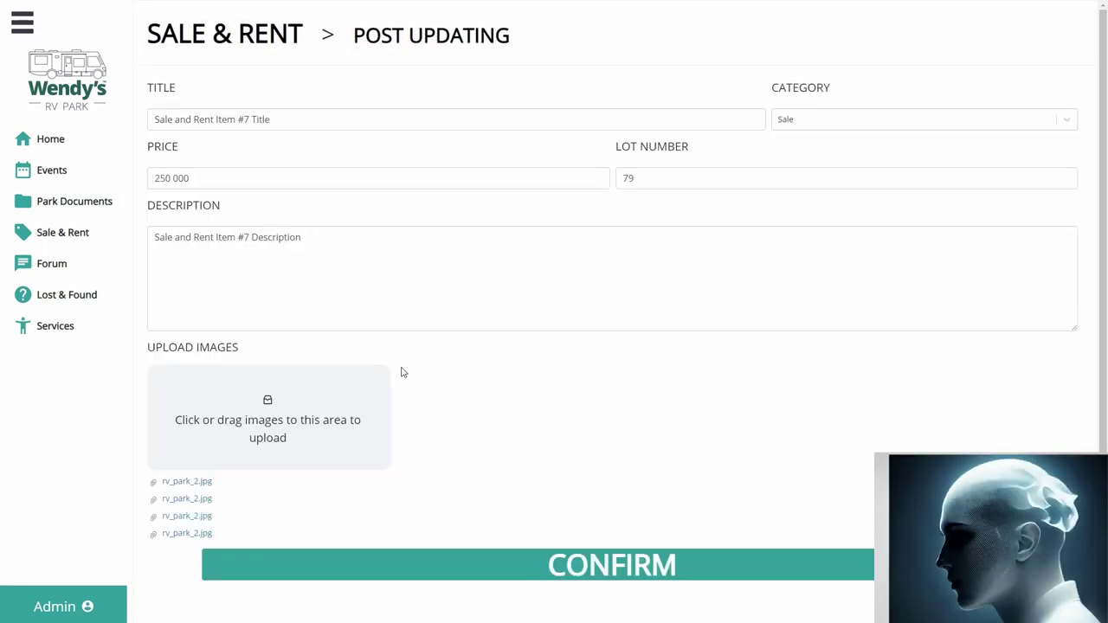
Step: Upload the rv_park_2 image from Downloads to Item #7's attachments
{"action": "scroll", "coordinate": [406, 376], "scroll_direction": "down", "scroll_amount": 1}
{"action": "scroll", "coordinate": [420, 389], "scroll_direction": "up", "scroll_amount": 1}
{"action": "left_click", "coordinate": [157, 182]}
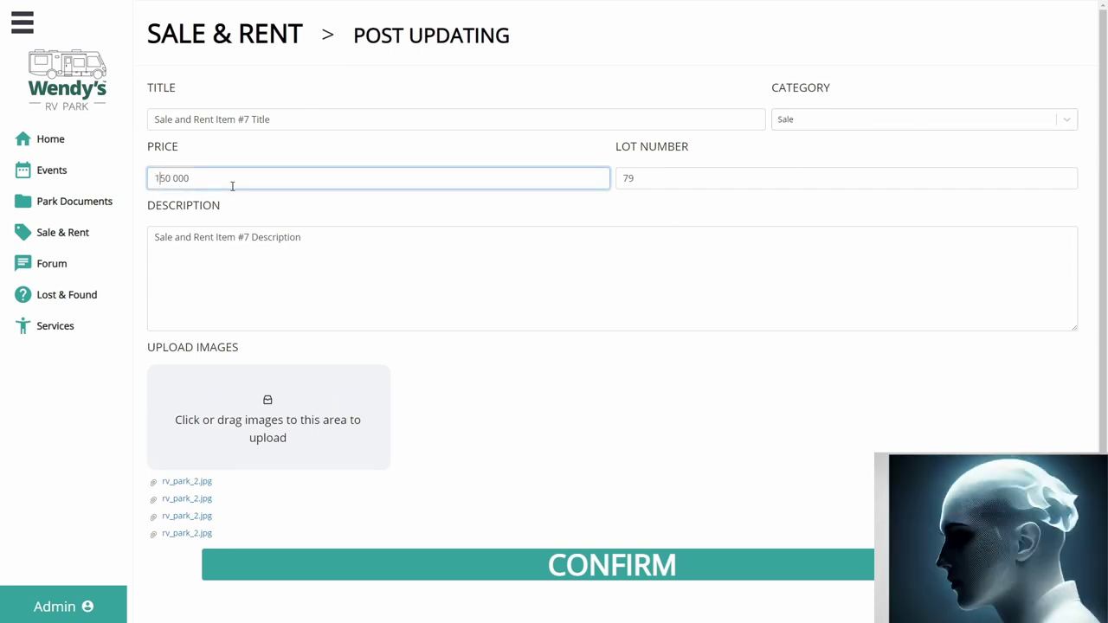
{"action": "left_click", "coordinate": [490, 254]}
{"action": "scroll", "coordinate": [564, 313], "scroll_direction": "down", "scroll_amount": 1}
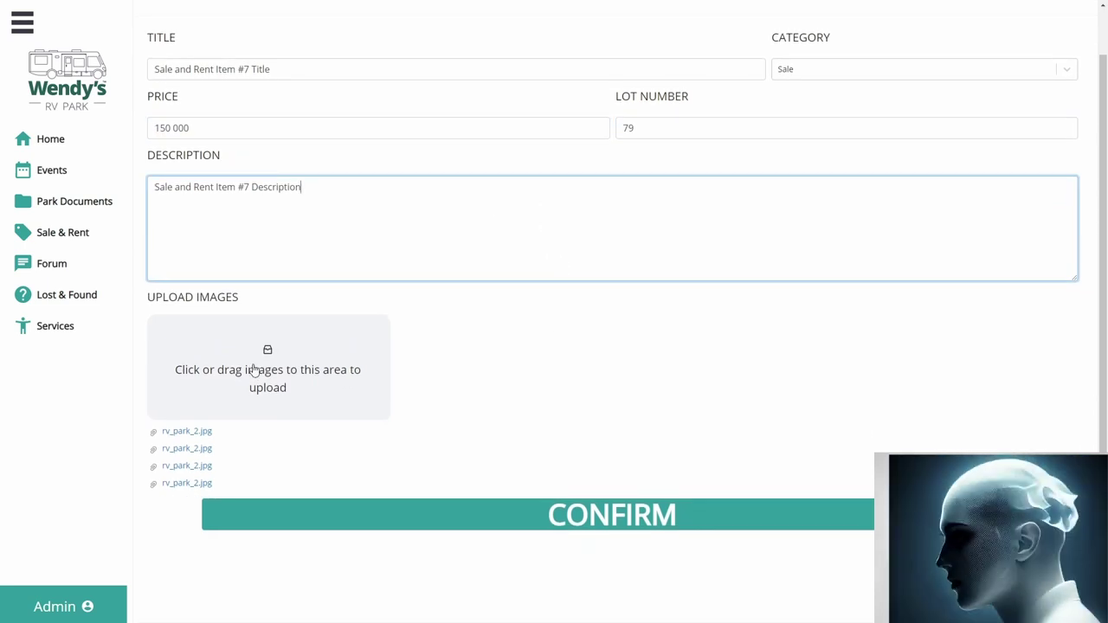
{"action": "scroll", "coordinate": [359, 366], "scroll_direction": "up", "scroll_amount": 1}
{"action": "left_click", "coordinate": [260, 445]}
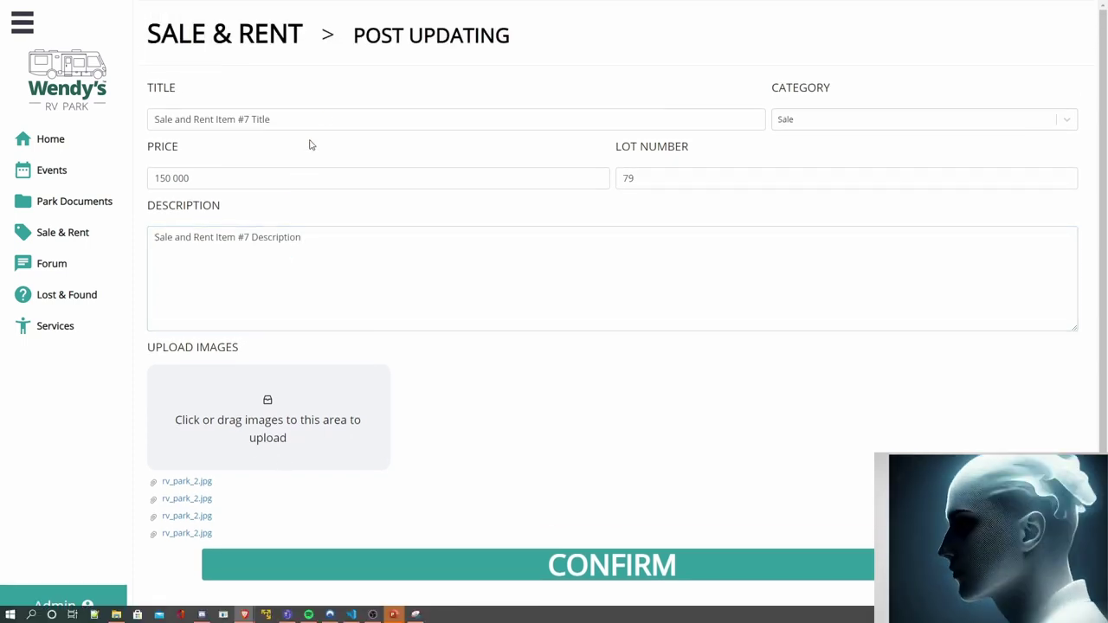
{"action": "scroll", "coordinate": [177, 123], "scroll_direction": "down", "scroll_amount": 3}
{"action": "left_click", "coordinate": [193, 168]}
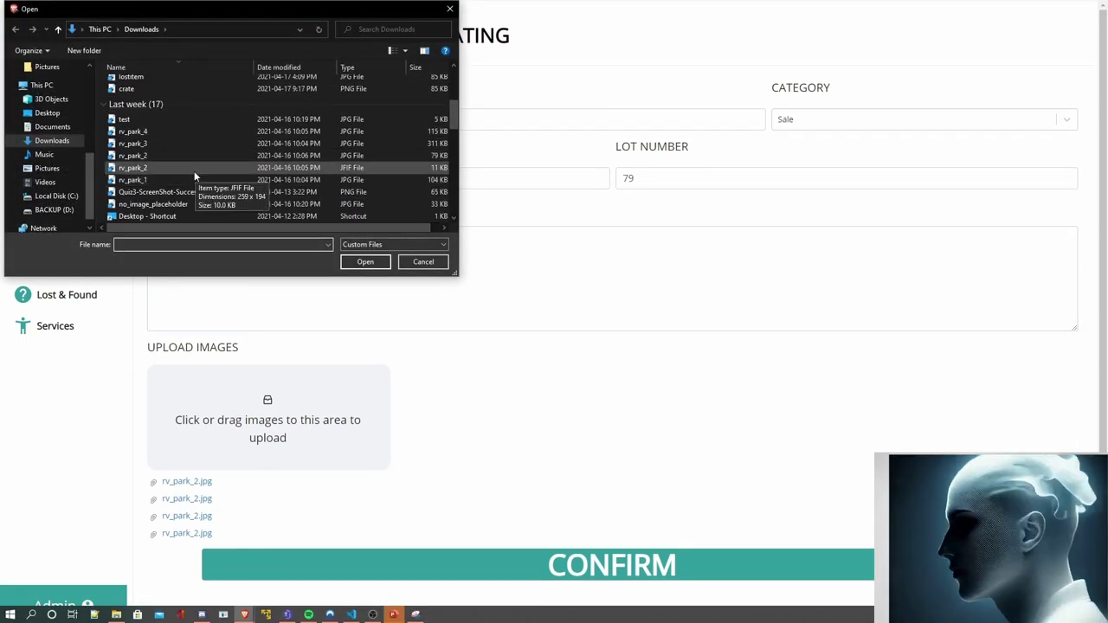
{"action": "left_click", "coordinate": [365, 262]}
Step: Remove the first rv_park_2.jpg attachment, confirm, and save the updated post
{"action": "scroll", "coordinate": [416, 294], "scroll_direction": "down", "scroll_amount": 1}
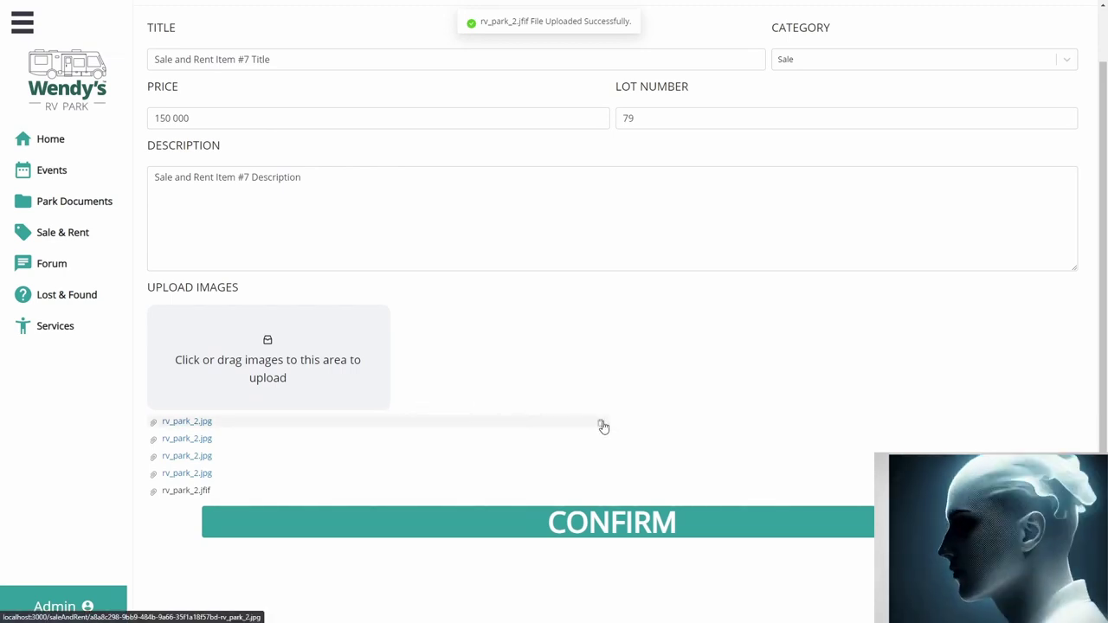
{"action": "left_click", "coordinate": [601, 426]}
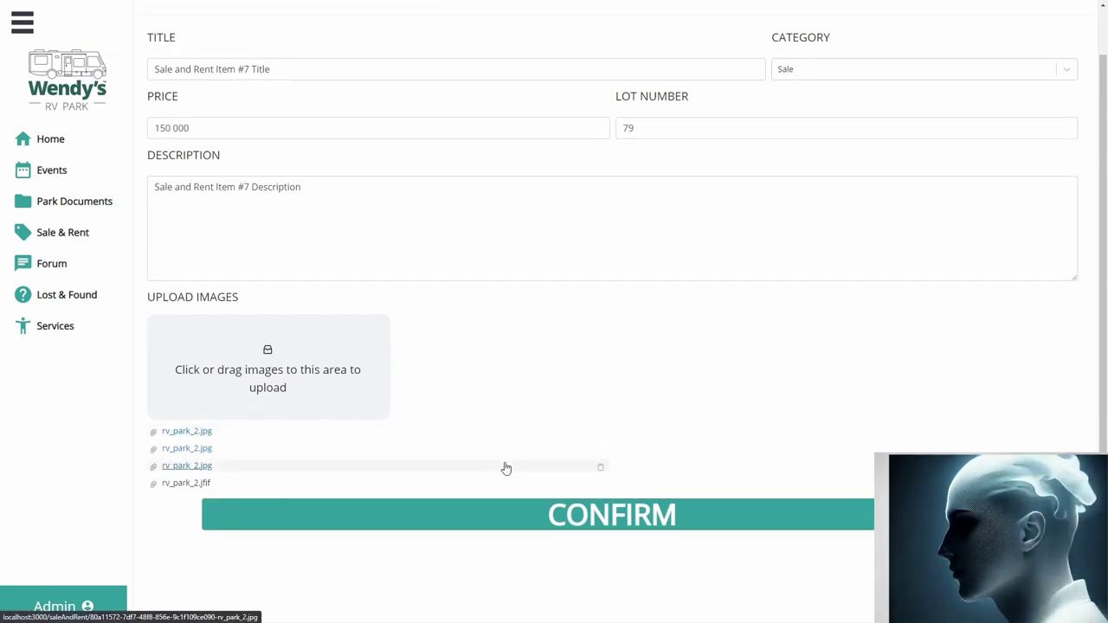
{"action": "left_click", "coordinate": [492, 523]}
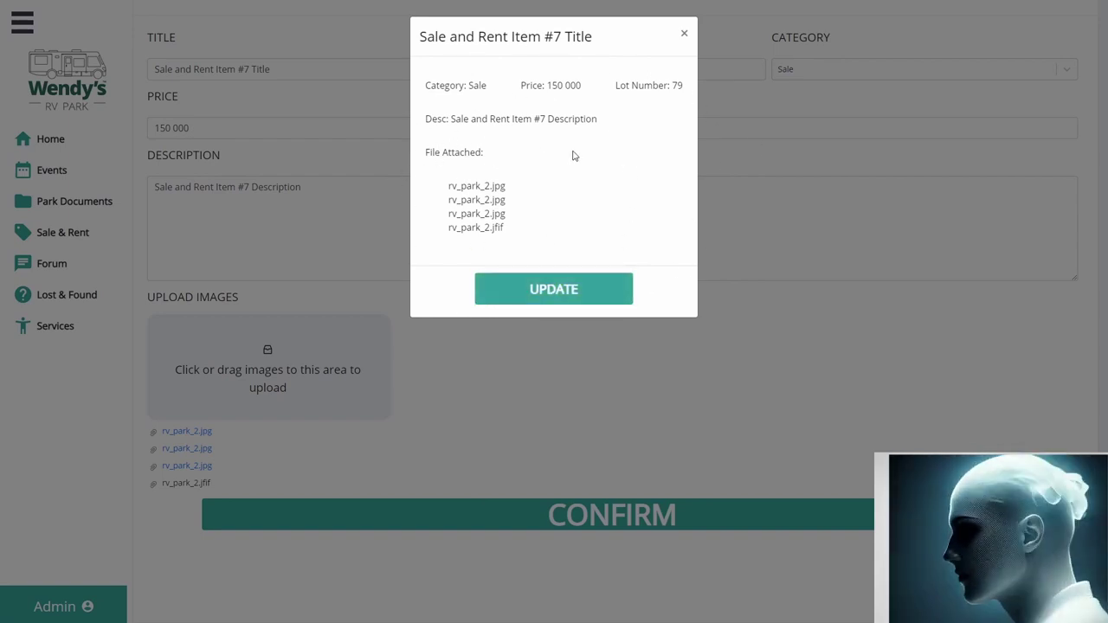
{"action": "left_click", "coordinate": [554, 288]}
{"action": "scroll", "coordinate": [485, 424], "scroll_direction": "down", "scroll_amount": 2}
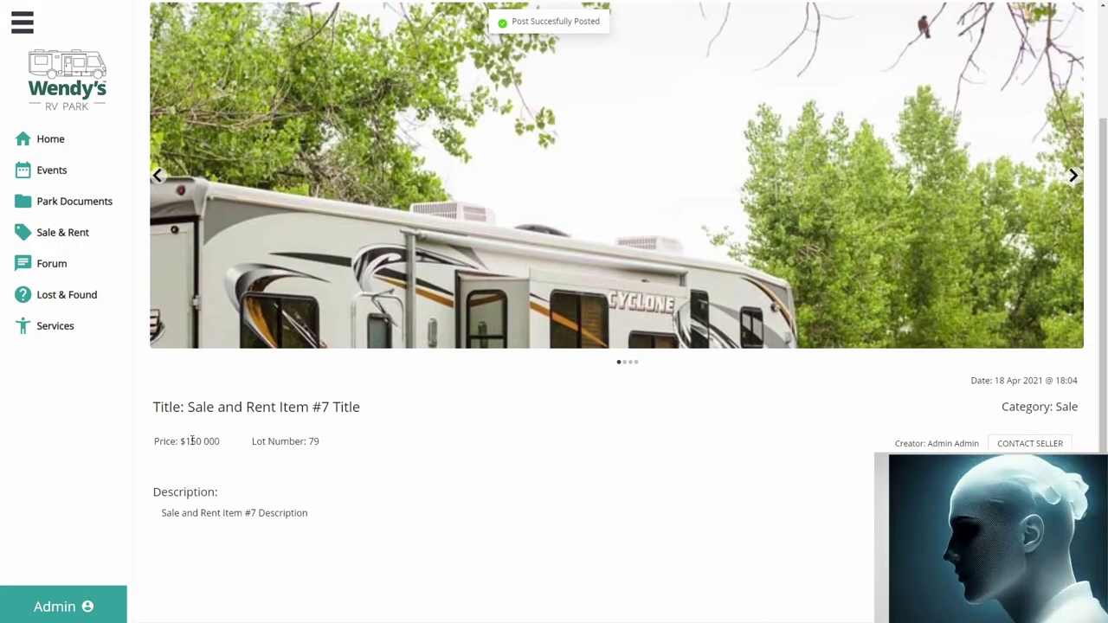
{"action": "left_click_drag", "start_coordinate": [192, 441], "coordinate": [203, 442]}
{"action": "scroll", "coordinate": [395, 471], "scroll_direction": "up", "scroll_amount": 2}
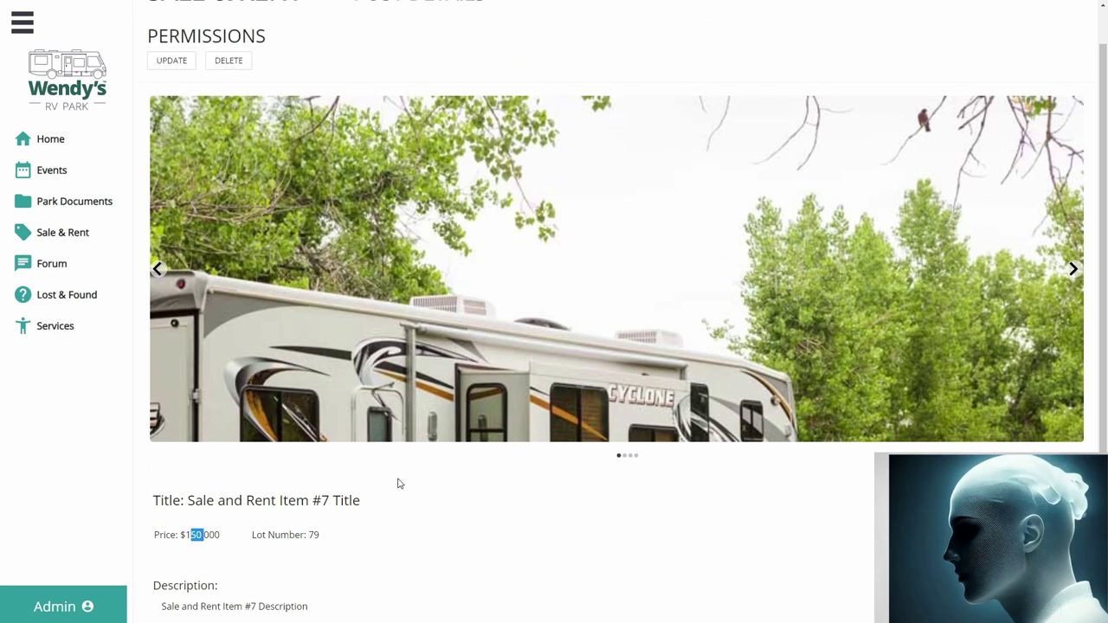
Step: Browse the Board Members and Park Management forum tabs, then open Renter's Post 10 from Members
{"action": "left_click", "coordinate": [48, 270]}
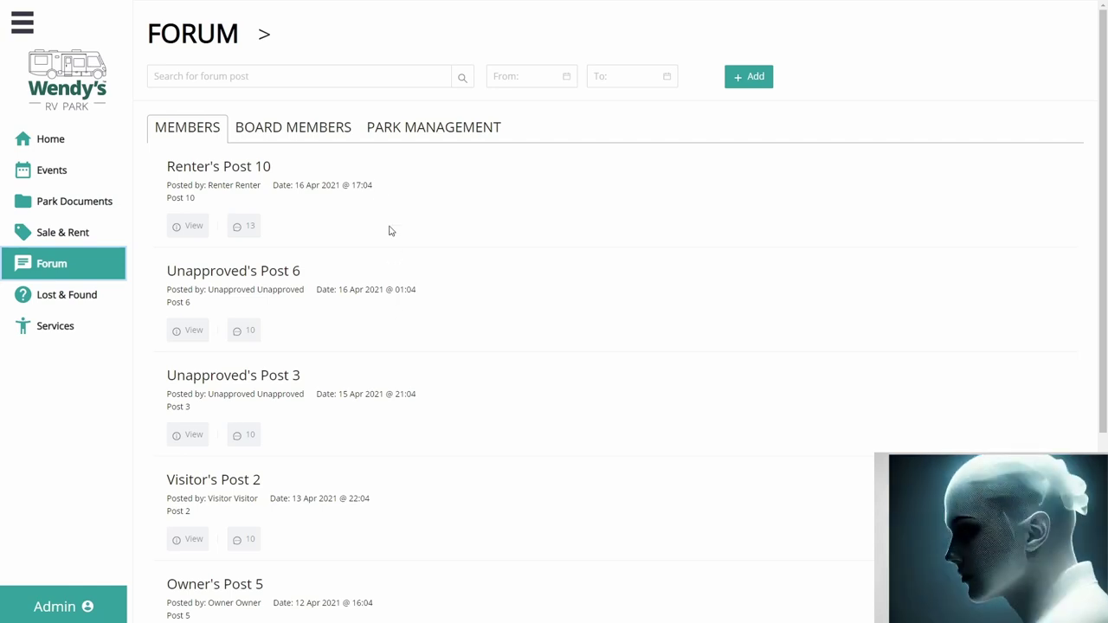
{"action": "left_click", "coordinate": [261, 128]}
{"action": "left_click", "coordinate": [395, 137]}
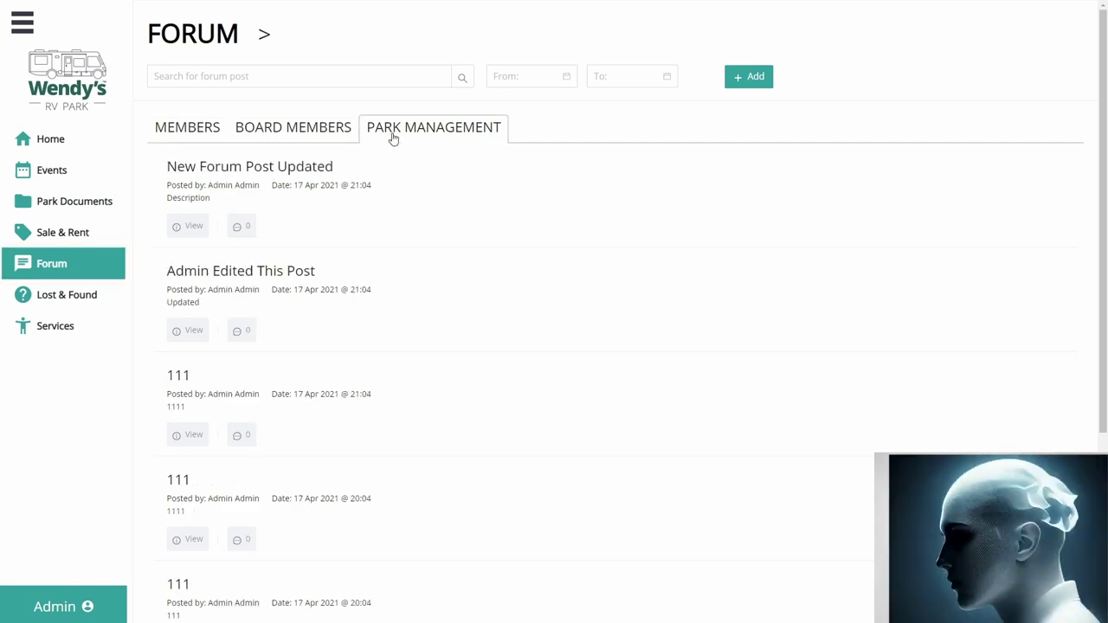
{"action": "left_click", "coordinate": [187, 137]}
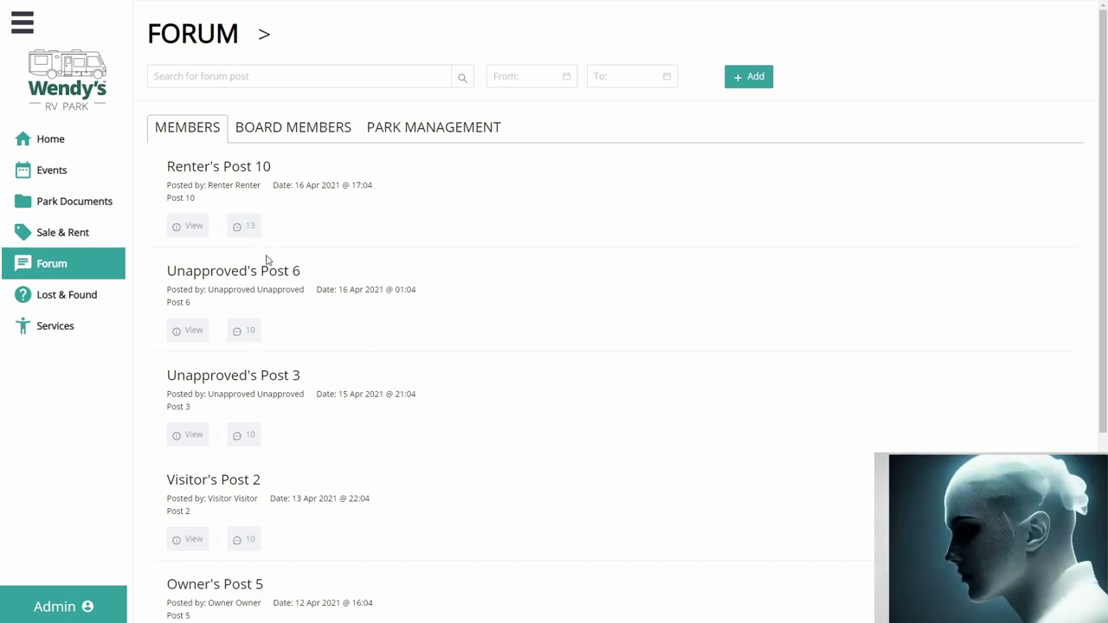
{"action": "left_click", "coordinate": [182, 227]}
Step: Post the reply 'Reply to Renter's Post 10' on the post
{"action": "scroll", "coordinate": [324, 257], "scroll_direction": "down", "scroll_amount": 2}
{"action": "scroll", "coordinate": [329, 257], "scroll_direction": "up", "scroll_amount": 2}
{"action": "scroll", "coordinate": [206, 322], "scroll_direction": "down", "scroll_amount": 1}
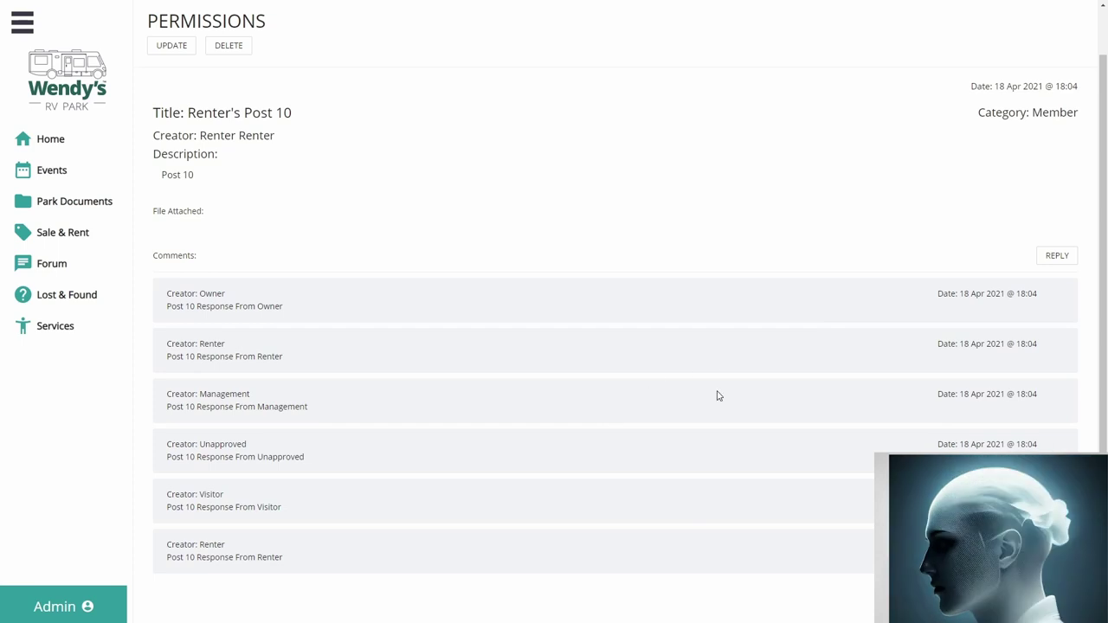
{"action": "scroll", "coordinate": [662, 439], "scroll_direction": "down", "scroll_amount": 1}
{"action": "scroll", "coordinate": [618, 407], "scroll_direction": "up", "scroll_amount": 2}
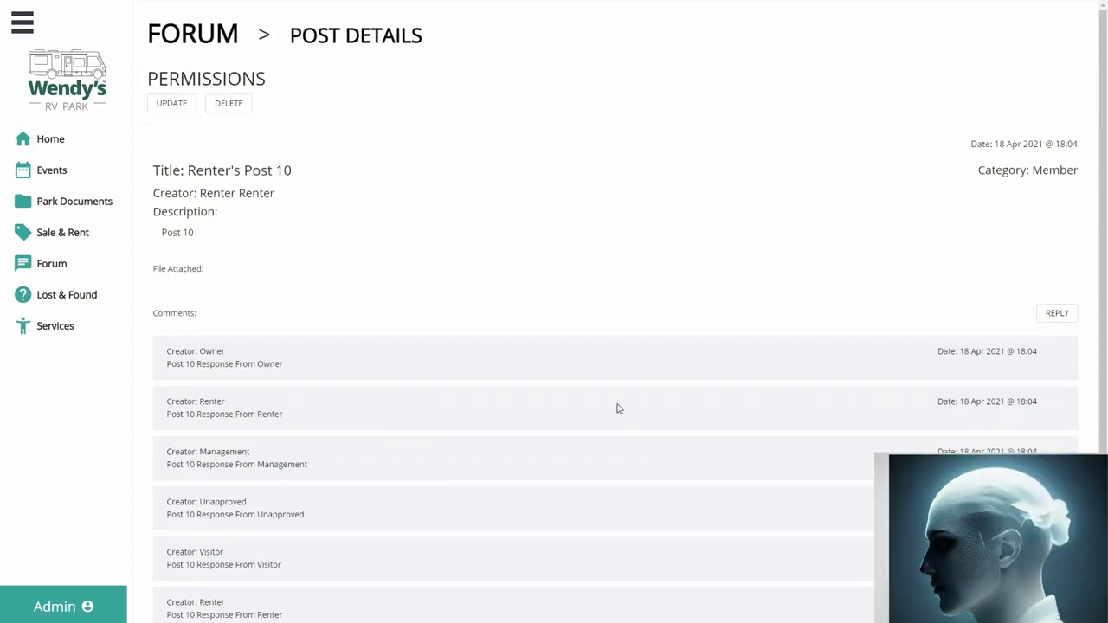
{"action": "scroll", "coordinate": [621, 408], "scroll_direction": "down", "scroll_amount": 1}
{"action": "scroll", "coordinate": [620, 408], "scroll_direction": "up", "scroll_amount": 1}
{"action": "left_click", "coordinate": [1056, 314]}
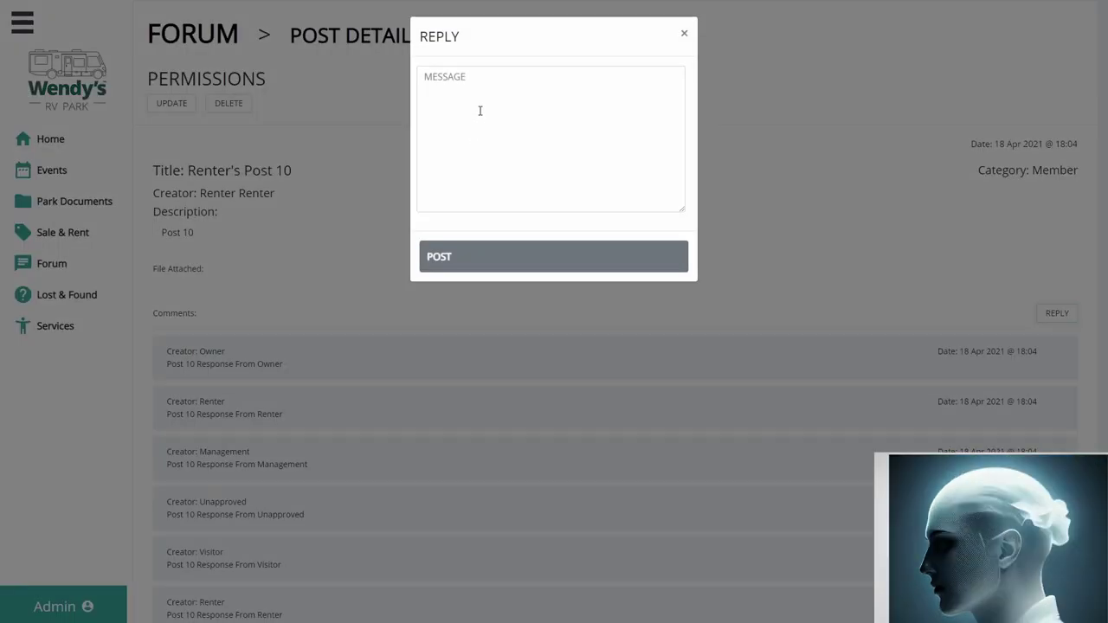
{"action": "left_click", "coordinate": [483, 111]}
{"action": "type", "text": "Reply"}
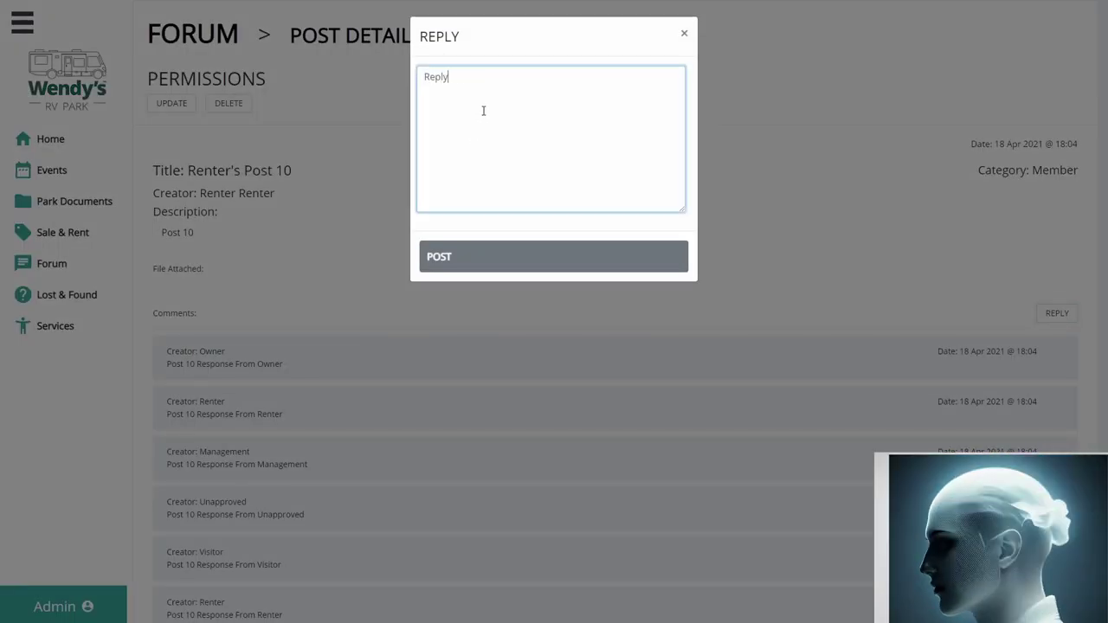
{"action": "left_click", "coordinate": [529, 265]}
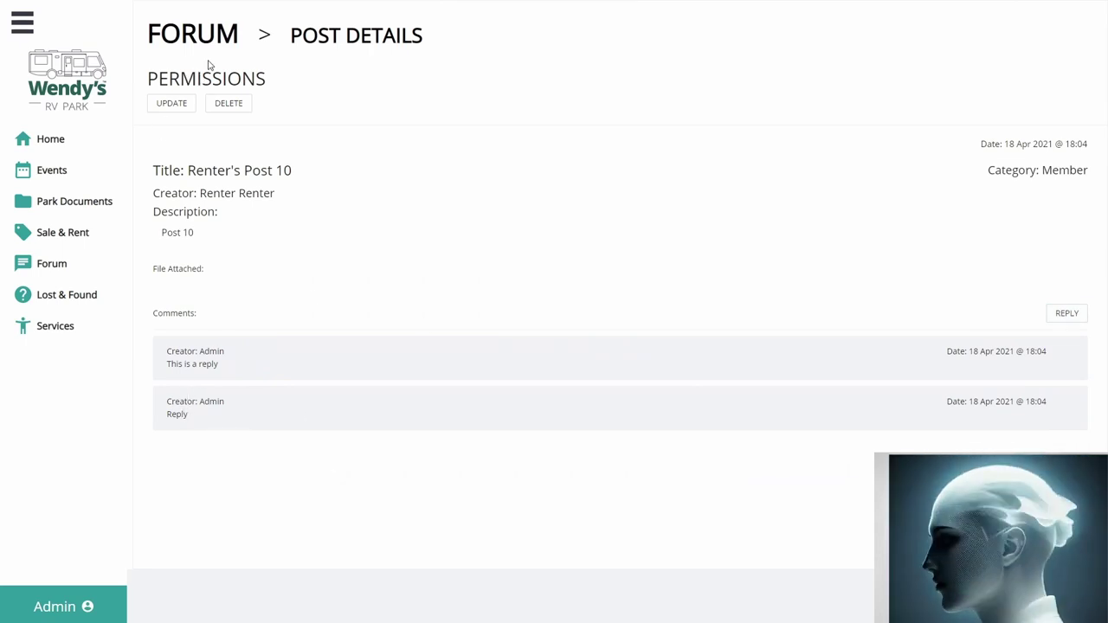
Step: Open the post's editing form, return to the forum list, and go to Lost & Found
{"action": "left_click", "coordinate": [172, 103]}
{"action": "left_click", "coordinate": [212, 35]}
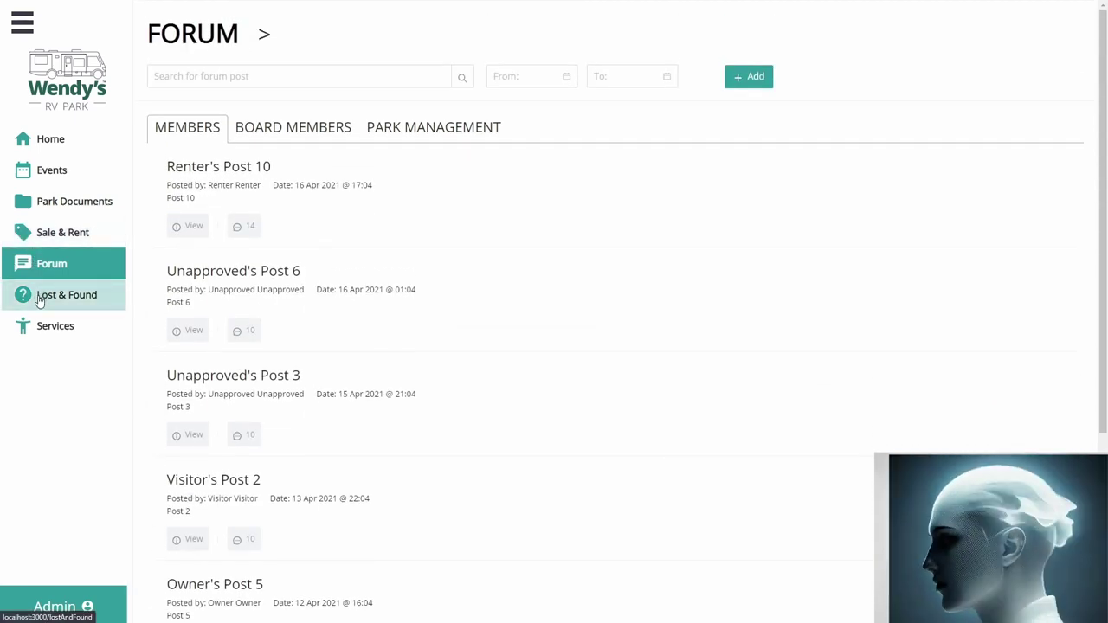
{"action": "left_click", "coordinate": [41, 295]}
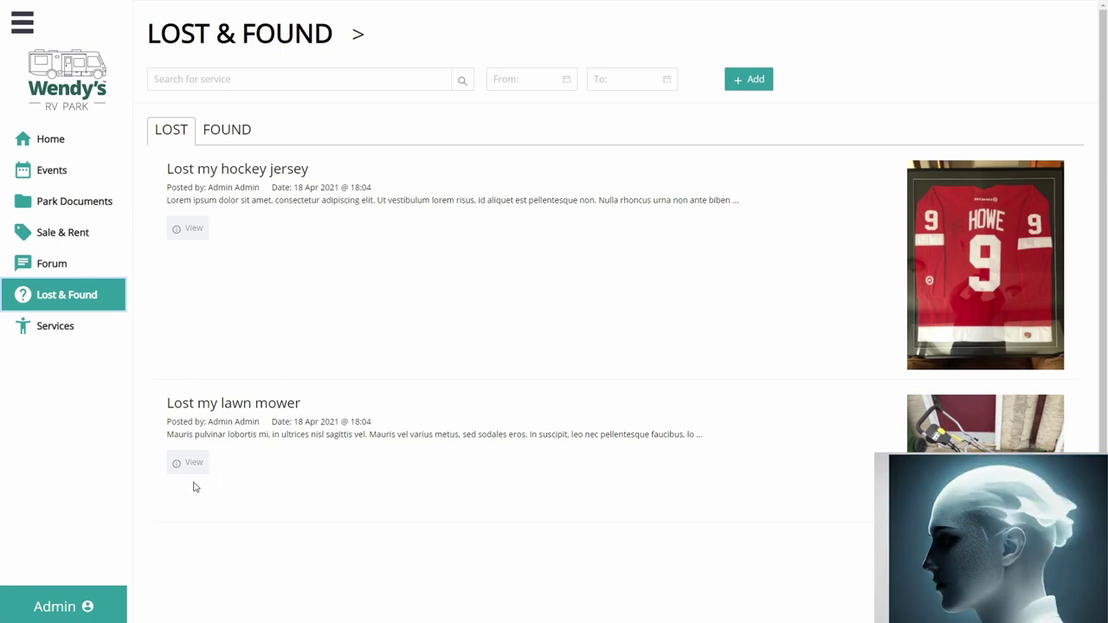
Step: Open the lost lawn mower post and read through its description
{"action": "left_click", "coordinate": [188, 463]}
{"action": "scroll", "coordinate": [313, 462], "scroll_direction": "down", "scroll_amount": 1}
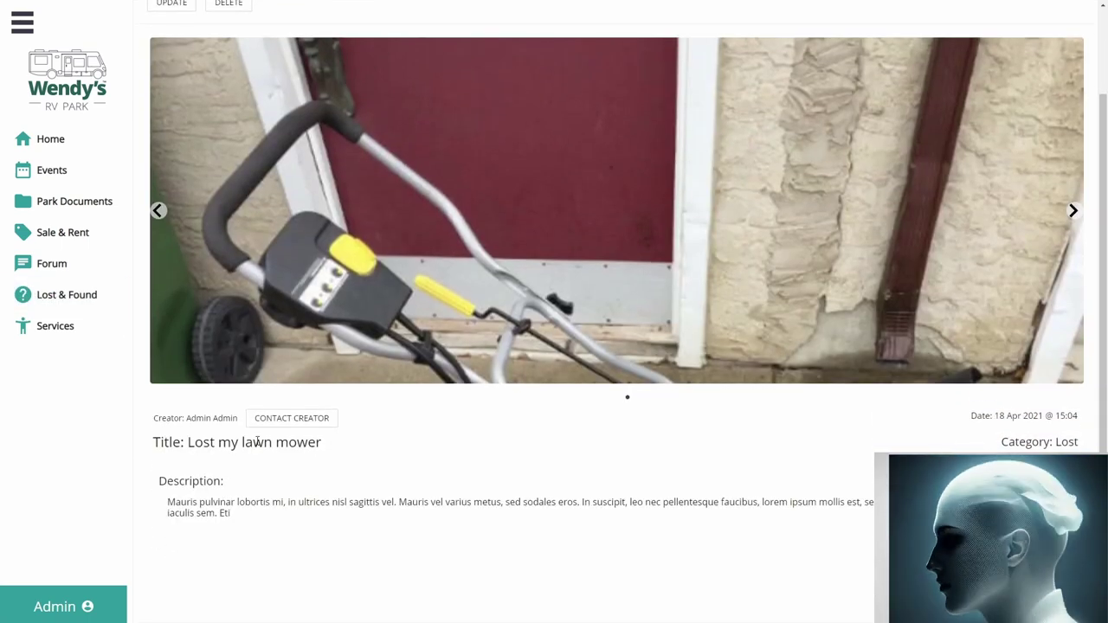
{"action": "scroll", "coordinate": [450, 502], "scroll_direction": "up", "scroll_amount": 1}
{"action": "scroll", "coordinate": [442, 545], "scroll_direction": "down", "scroll_amount": 1}
{"action": "triple_click", "coordinate": [435, 571]}
{"action": "left_click", "coordinate": [400, 534]}
{"action": "scroll", "coordinate": [399, 535], "scroll_direction": "up", "scroll_amount": 1}
{"action": "scroll", "coordinate": [403, 534], "scroll_direction": "down", "scroll_amount": 1}
{"action": "scroll", "coordinate": [482, 520], "scroll_direction": "up", "scroll_amount": 1}
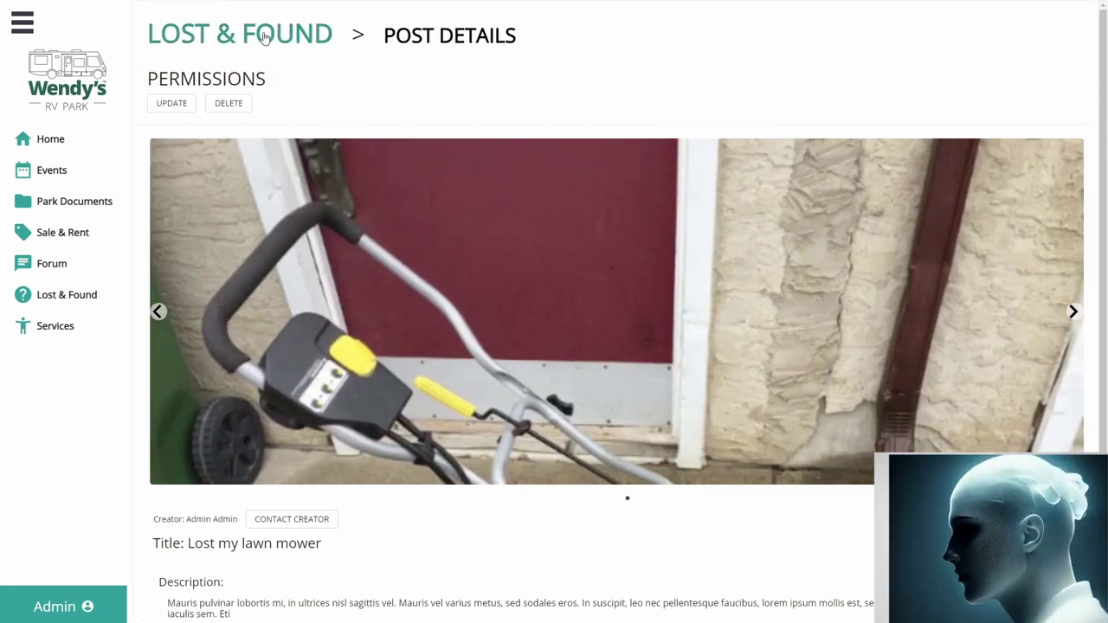
Step: Return to the Lost & Found list, then go to the Services page
{"action": "left_click", "coordinate": [265, 37]}
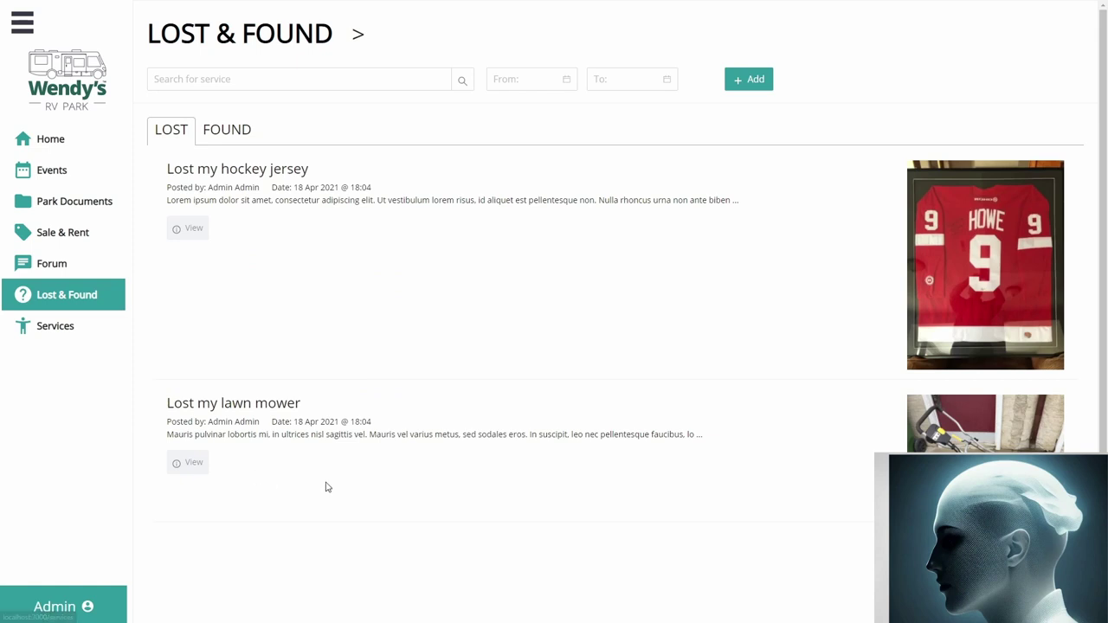
{"action": "scroll", "coordinate": [157, 404], "scroll_direction": "down", "scroll_amount": 1}
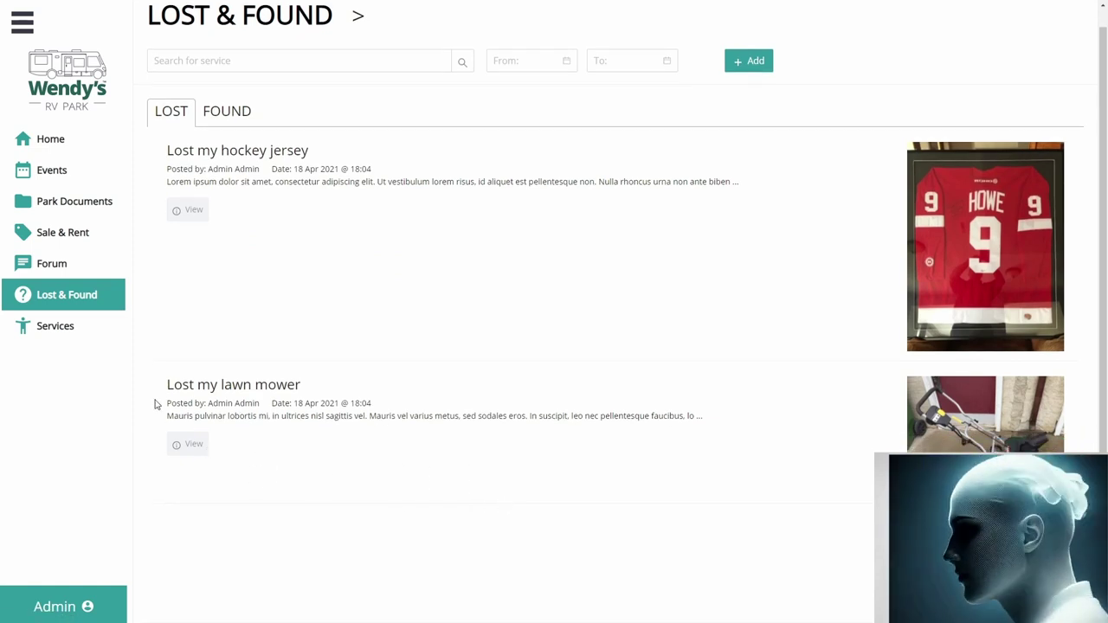
{"action": "left_click", "coordinate": [67, 336]}
Step: View the Needed services, start a new service post, then return to the Services list
{"action": "scroll", "coordinate": [692, 329], "scroll_direction": "down", "scroll_amount": 3}
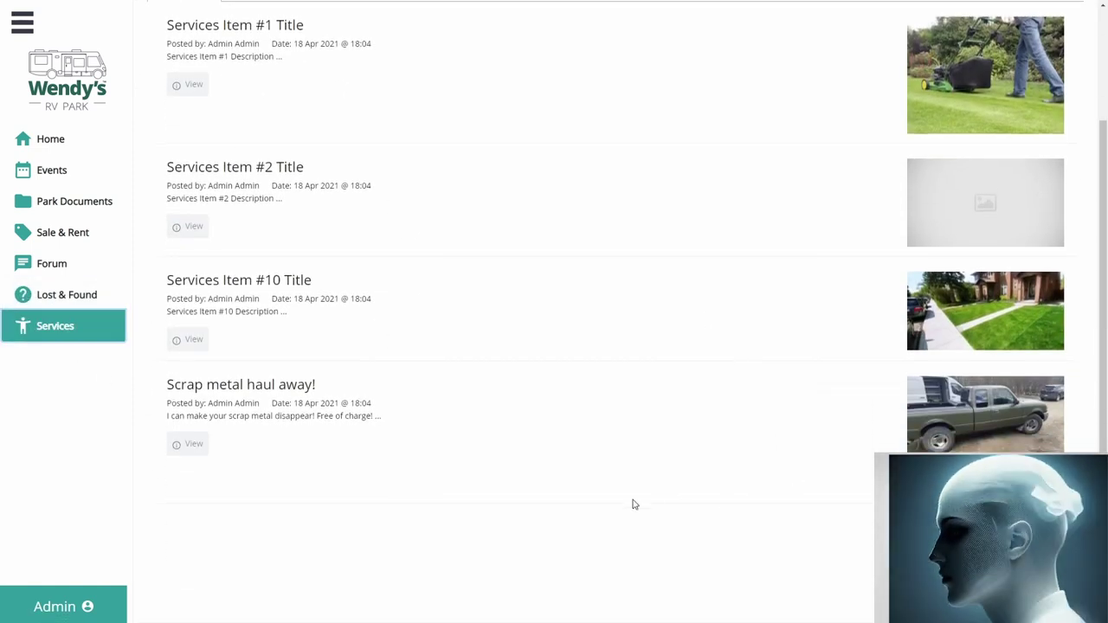
{"action": "scroll", "coordinate": [216, 181], "scroll_direction": "up", "scroll_amount": 3}
{"action": "left_click", "coordinate": [252, 119]}
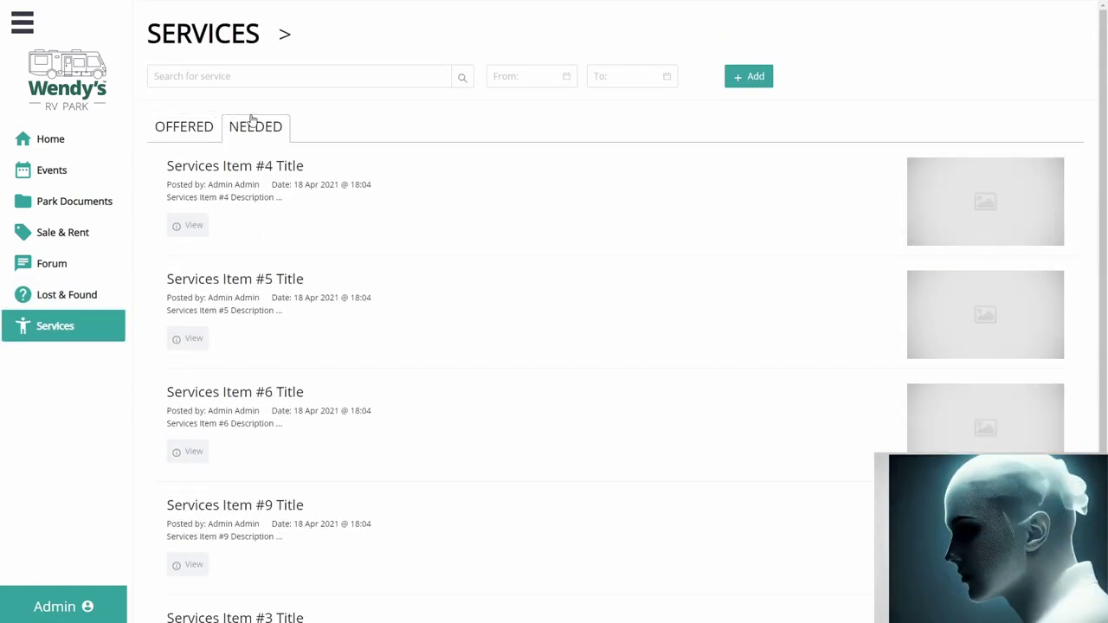
{"action": "left_click", "coordinate": [748, 76]}
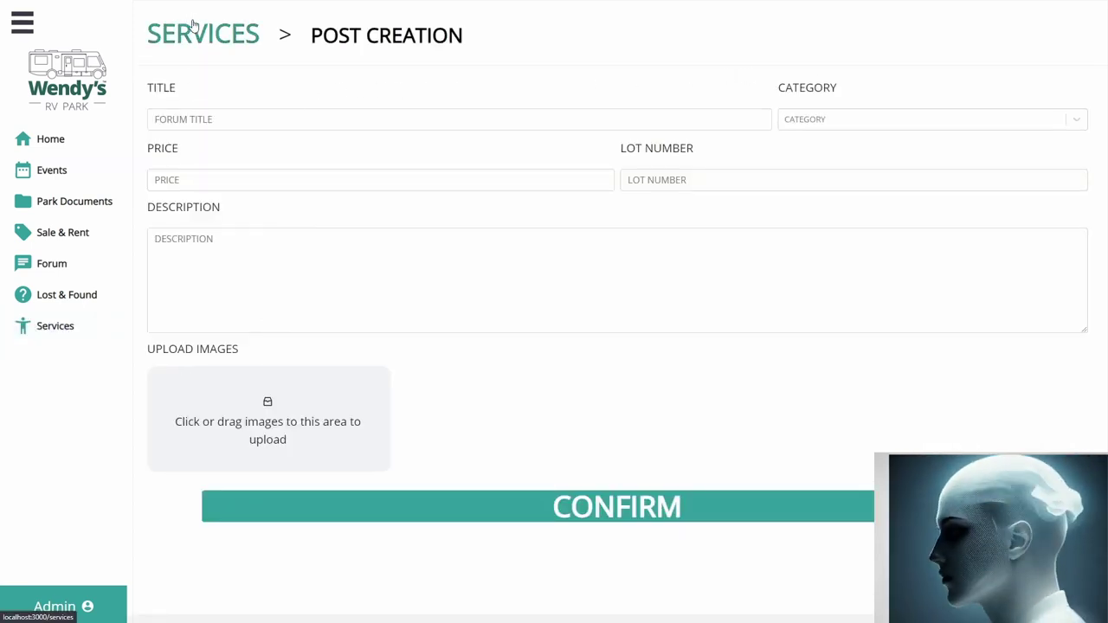
{"action": "left_click", "coordinate": [219, 43]}
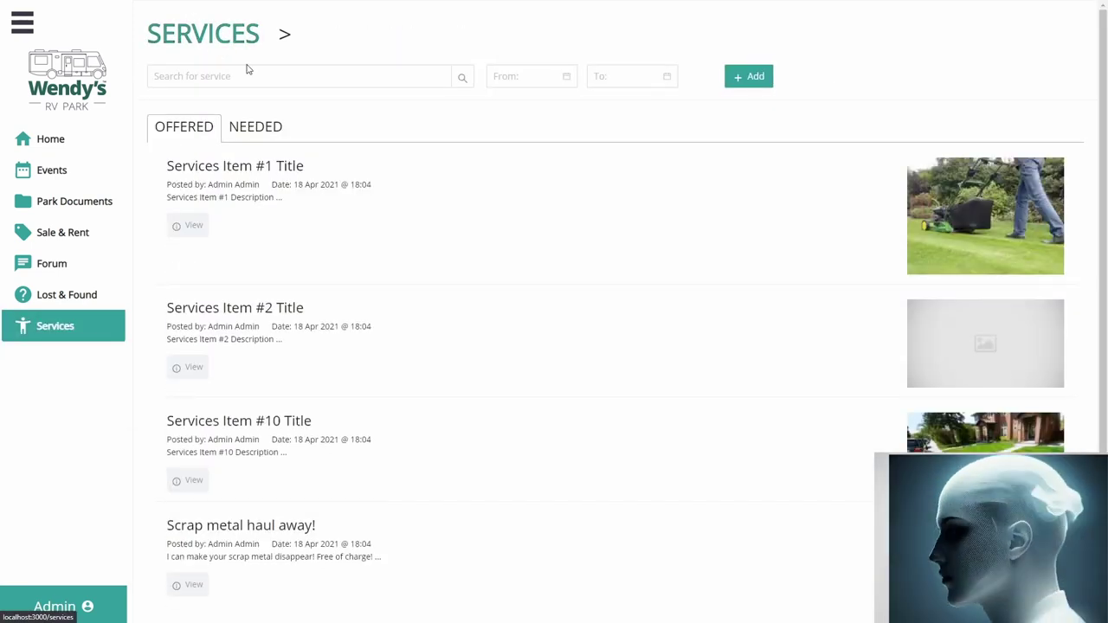
{"action": "scroll", "coordinate": [356, 236], "scroll_direction": "down", "scroll_amount": 2}
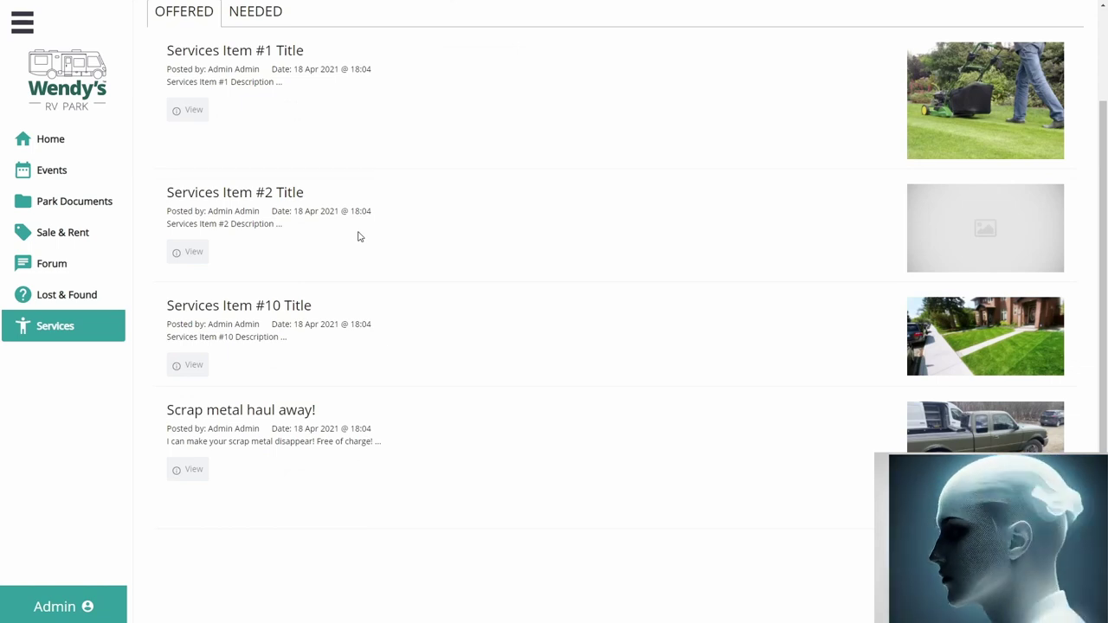